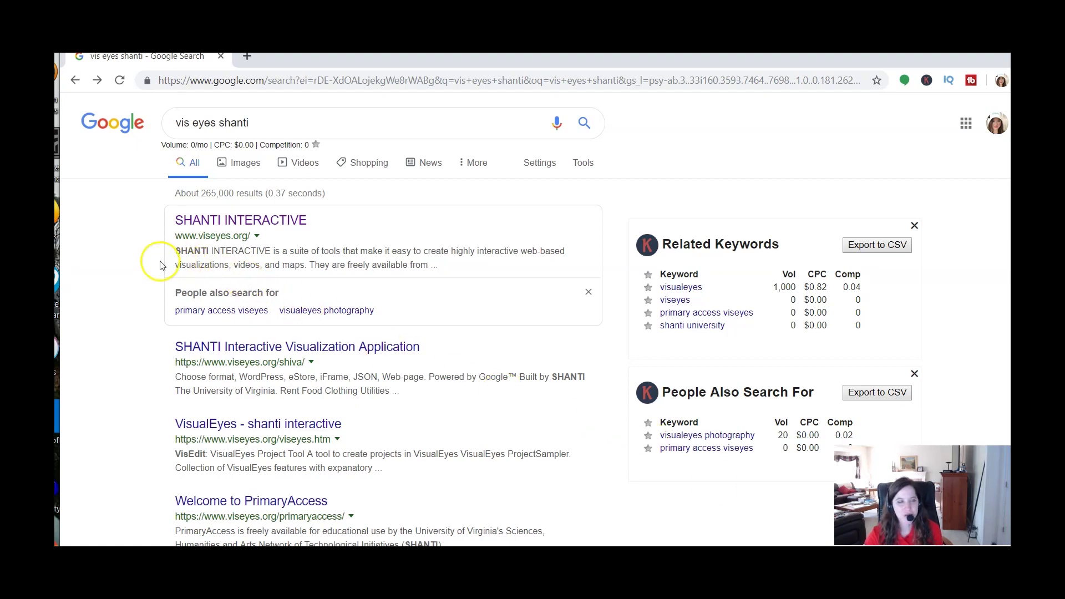
# Open the SHANTI Interactive site at viseyes.org from the Google results
pyautogui.click(237, 222)
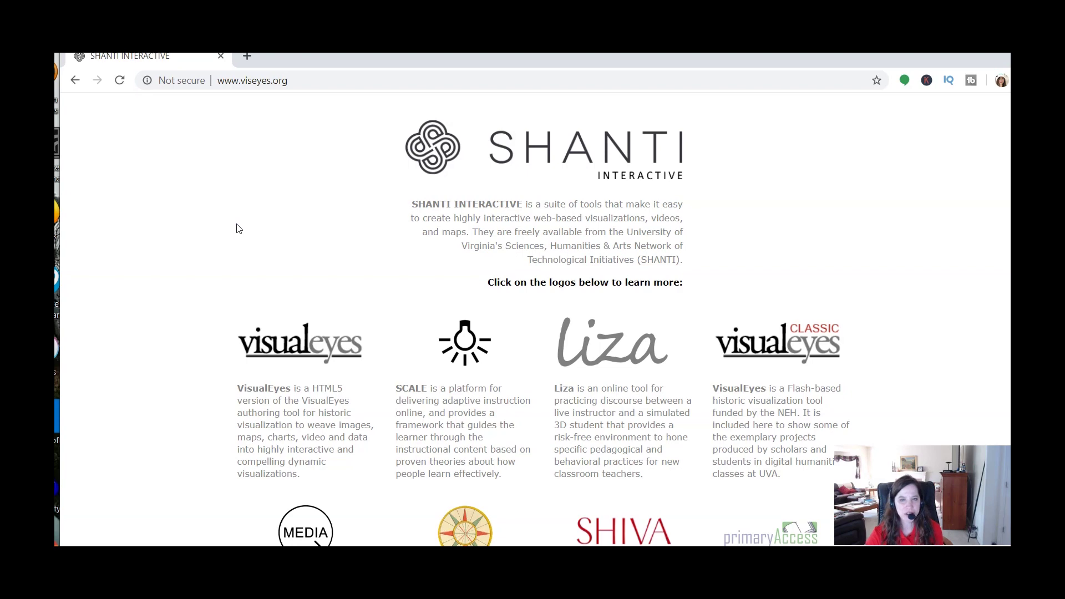
pyautogui.scroll(-1, 366, 221)
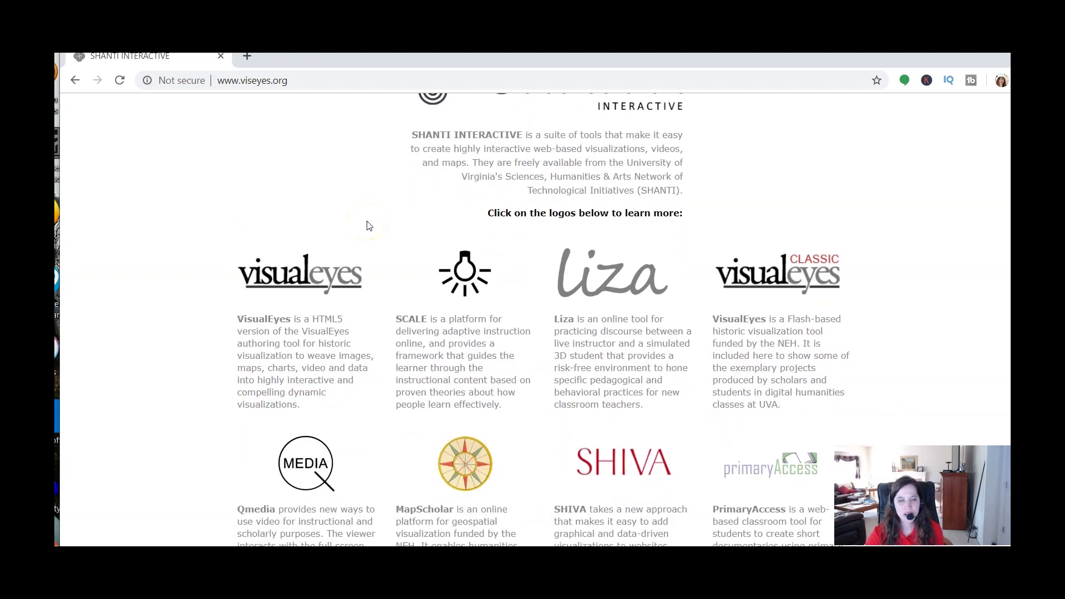
pyautogui.scroll(-1, 367, 225)
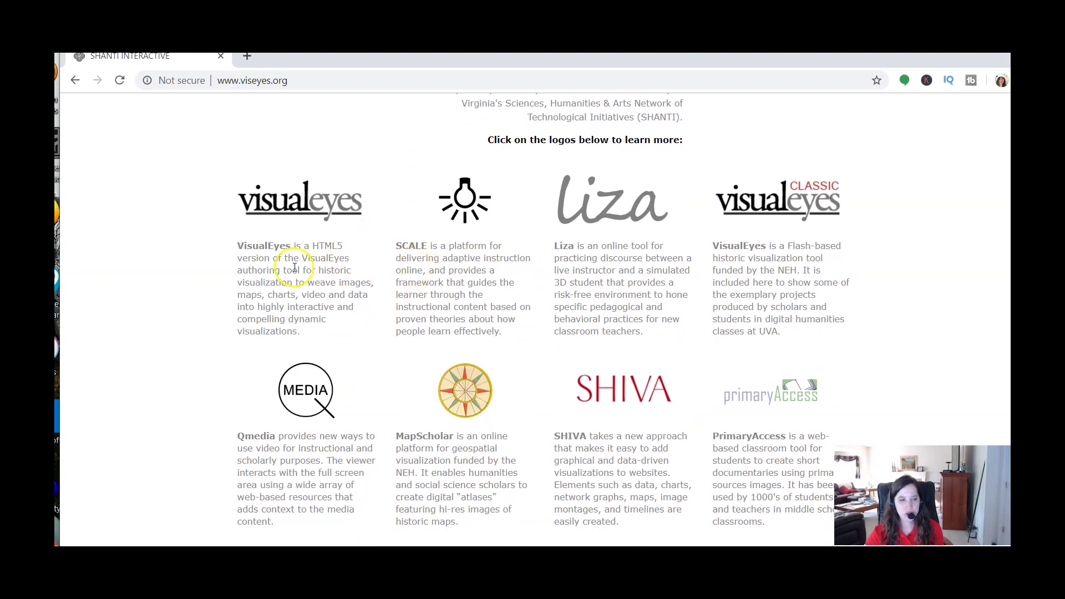
pyautogui.scroll(2, 190, 267)
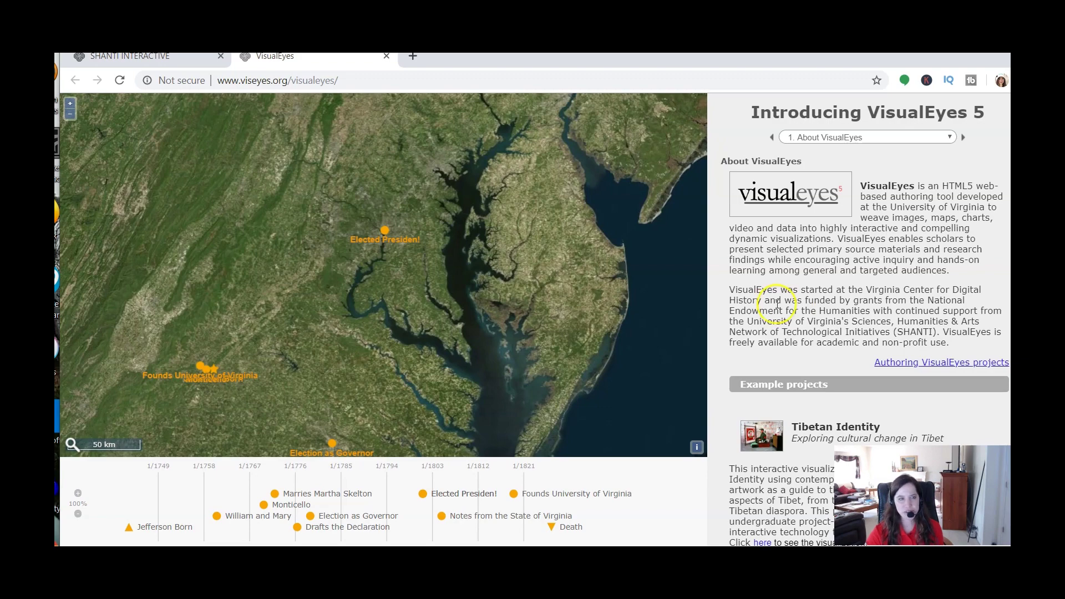
# Open the VisualEyes Authoring Guide via 'Authoring VisualEyes projects' and its 'here' link
pyautogui.click(946, 364)
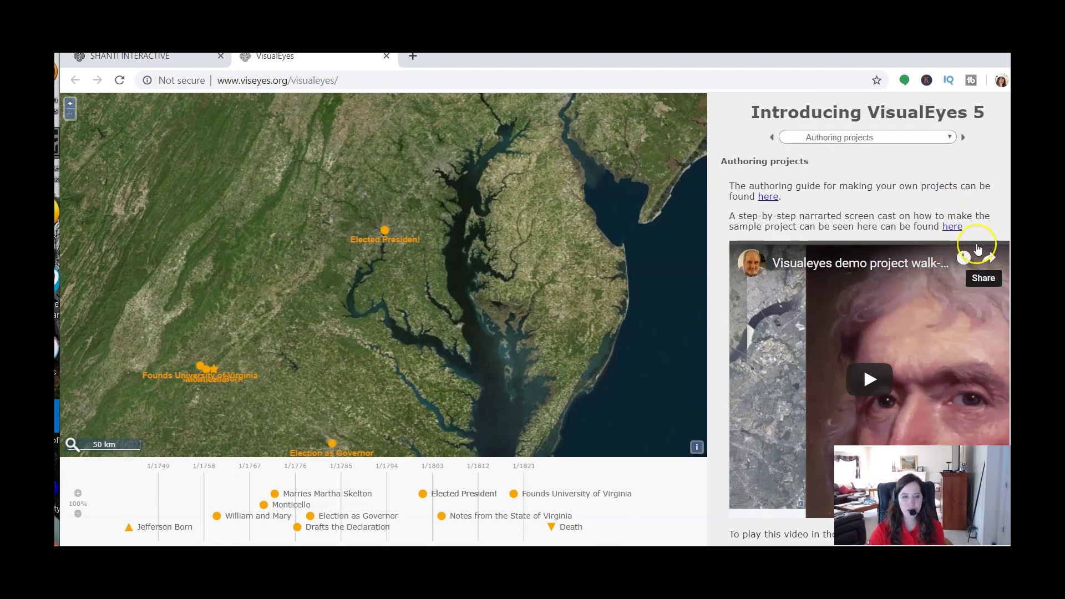
pyautogui.moveTo(869, 374)
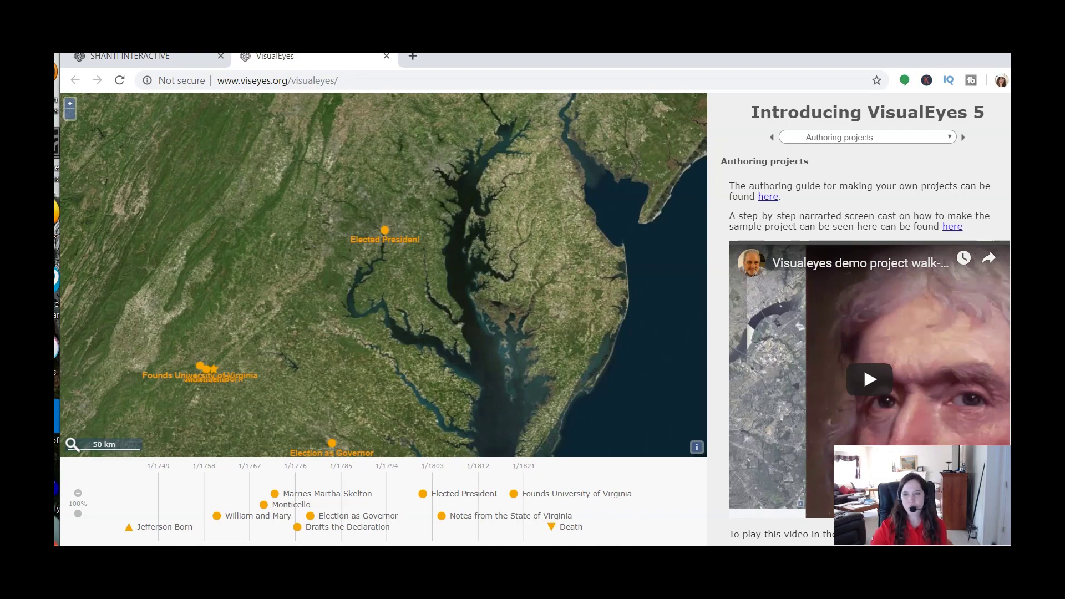
pyautogui.click(805, 207)
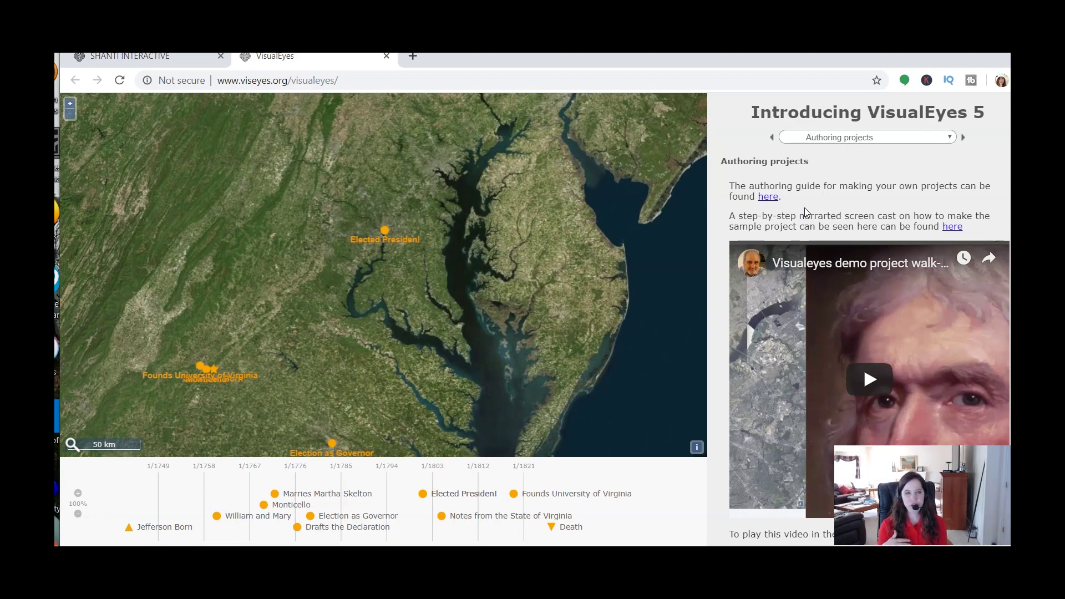
pyautogui.click(767, 202)
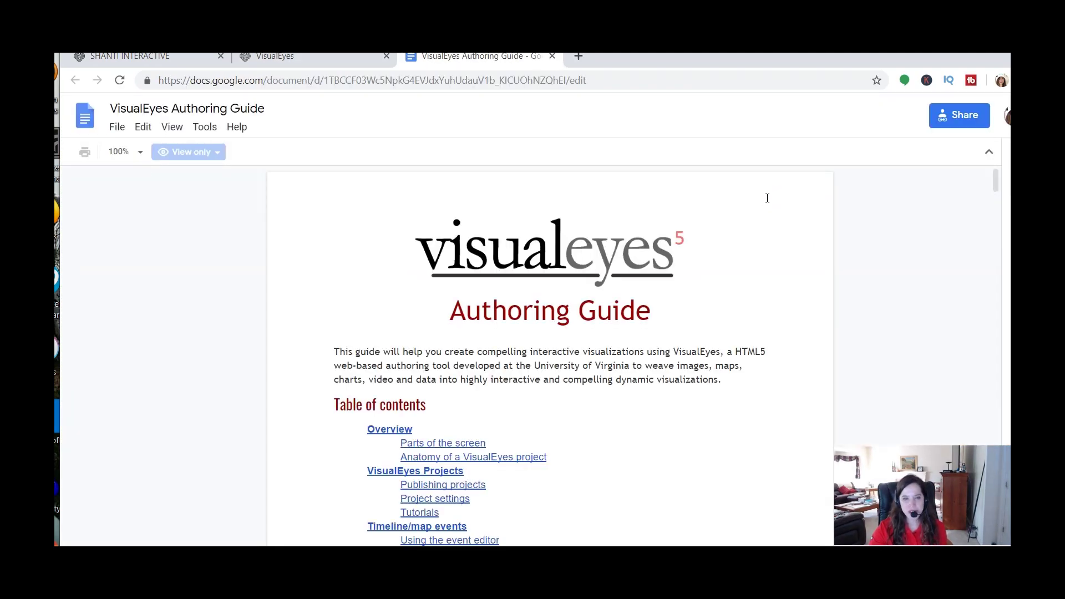
pyautogui.scroll(-5, 749, 209)
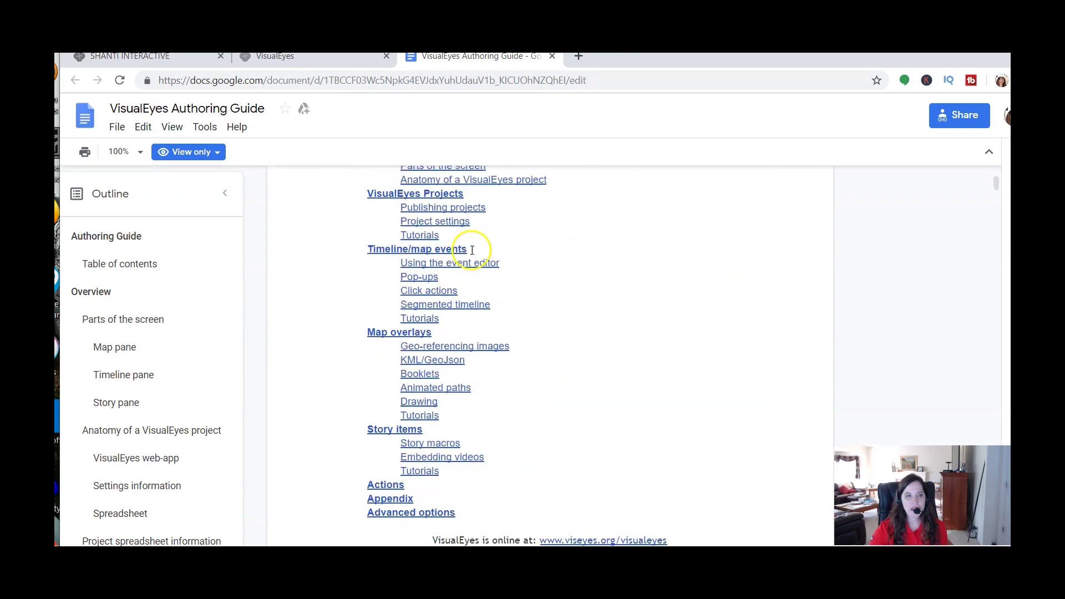
# Open the Outline panel of the Authoring Guide document
pyautogui.click(146, 295)
pyautogui.scroll(-1, 146, 297)
pyautogui.scroll(-3, 146, 297)
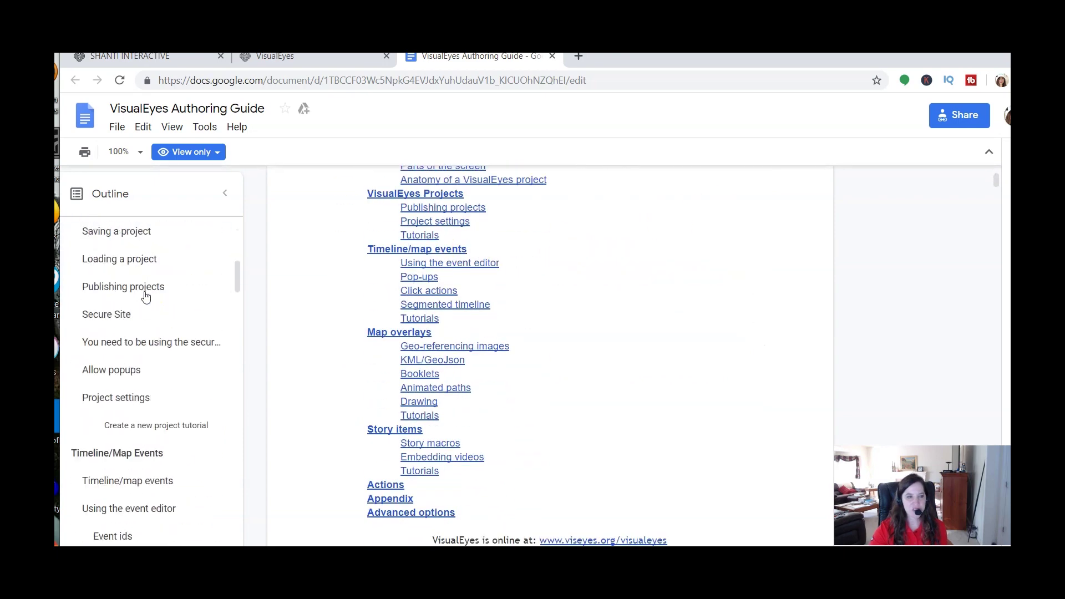
pyautogui.scroll(-1, 146, 297)
pyautogui.scroll(-1, 146, 297)
pyautogui.scroll(-3, 191, 348)
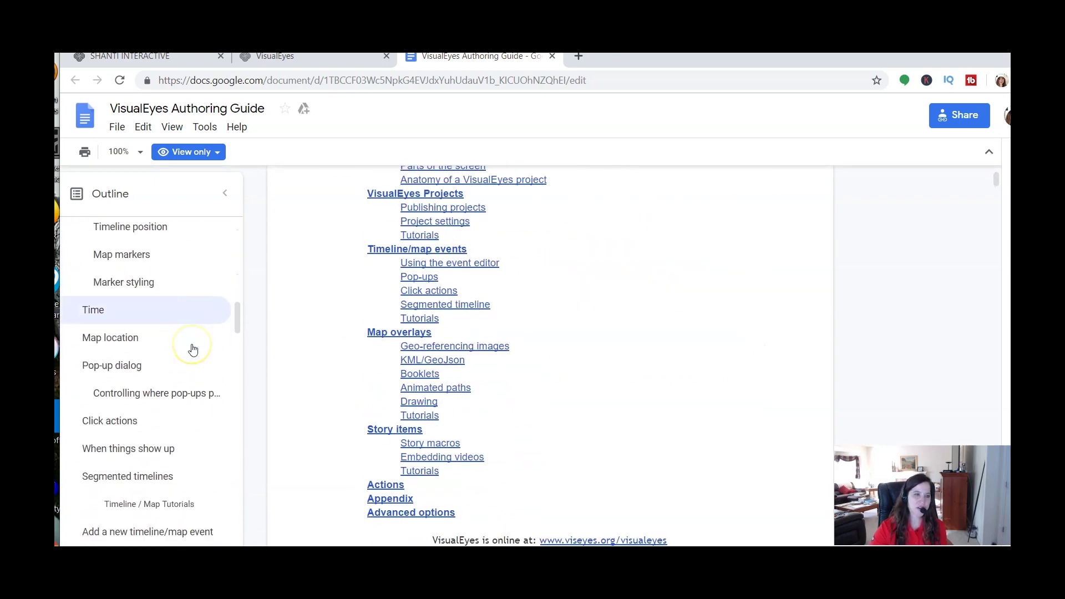
pyautogui.scroll(-2, 191, 348)
pyautogui.scroll(-2, 191, 348)
pyautogui.scroll(-3, 191, 348)
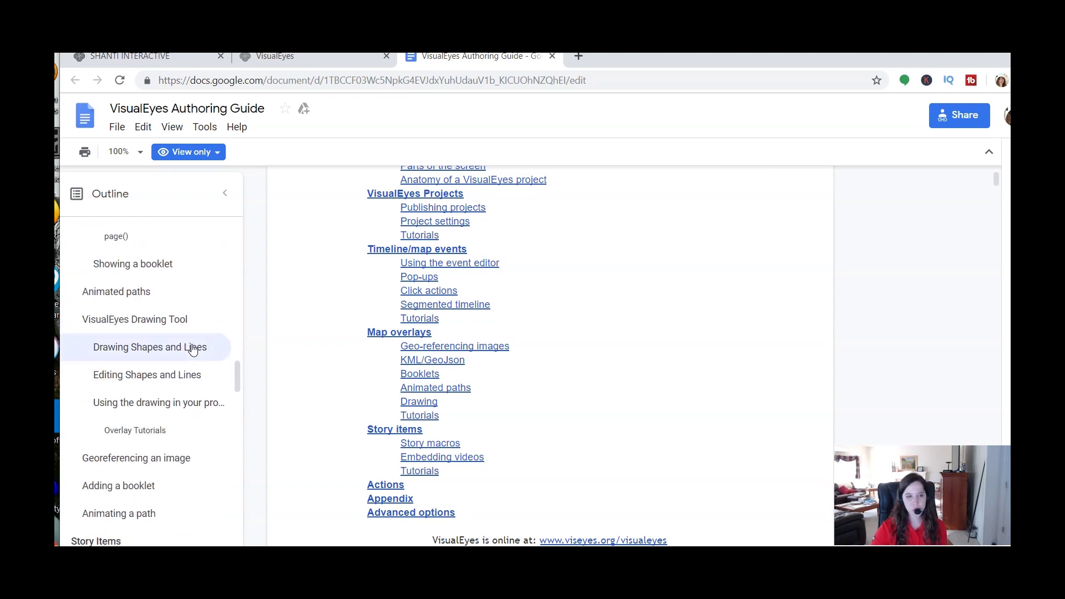
pyautogui.scroll(-3, 191, 348)
pyautogui.scroll(3, 637, 408)
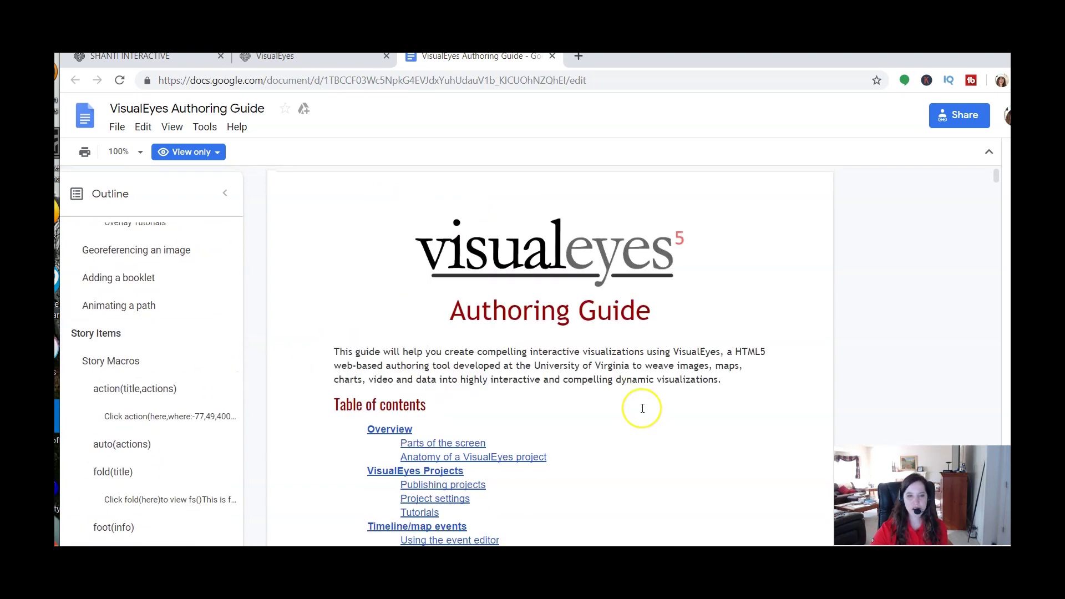
pyautogui.scroll(-1, 637, 409)
pyautogui.scroll(-8, 643, 408)
pyautogui.scroll(-1, 643, 407)
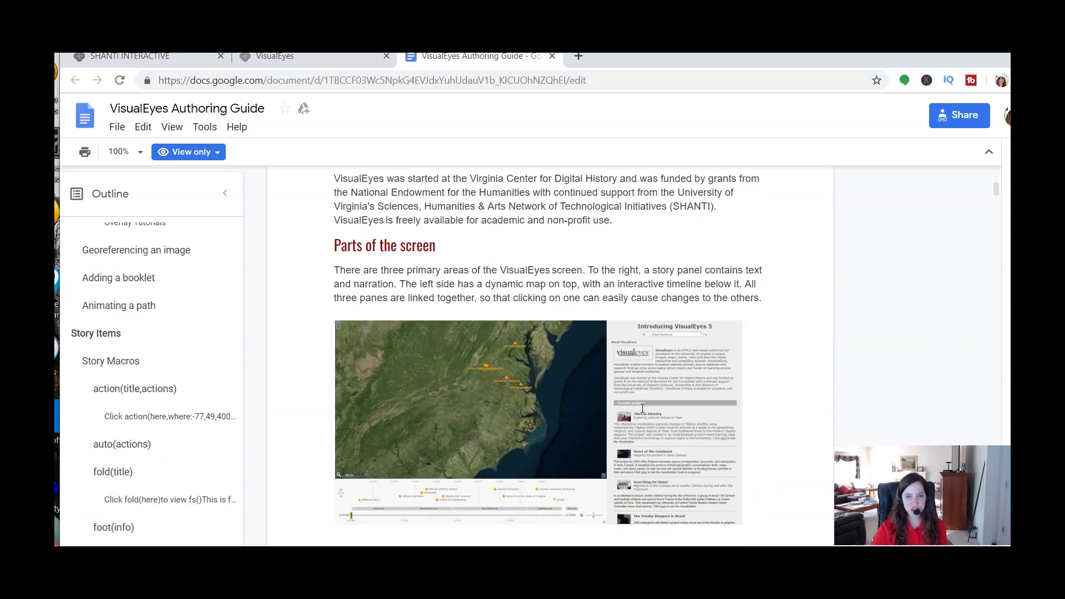
pyautogui.scroll(-3, 643, 407)
pyautogui.scroll(-3, 643, 408)
pyautogui.scroll(-3, 642, 408)
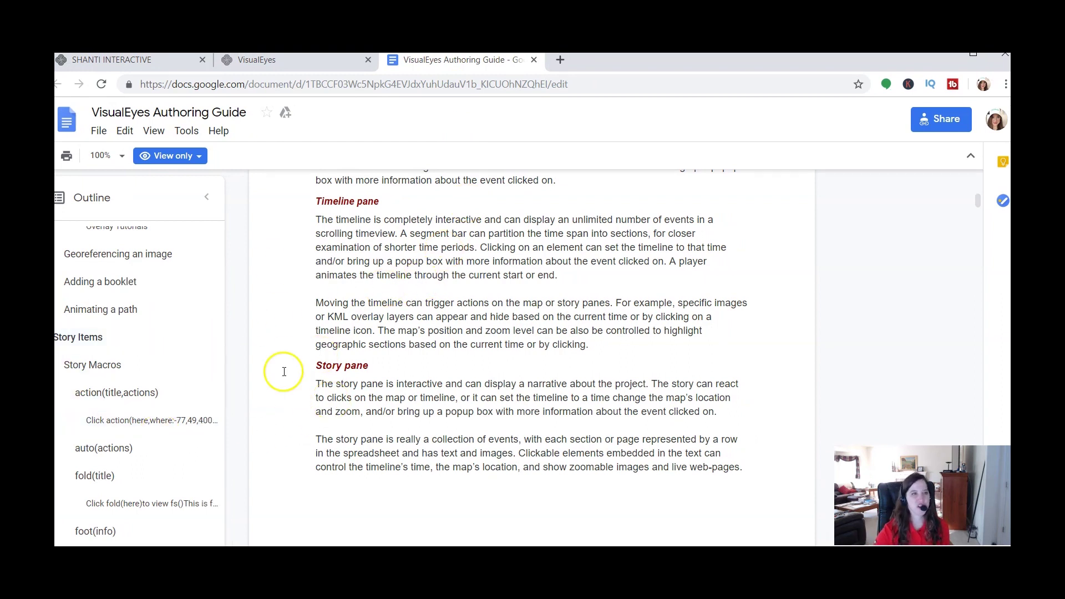
pyautogui.scroll(-2, 280, 374)
pyautogui.scroll(-3, 516, 404)
pyautogui.scroll(-3, 516, 404)
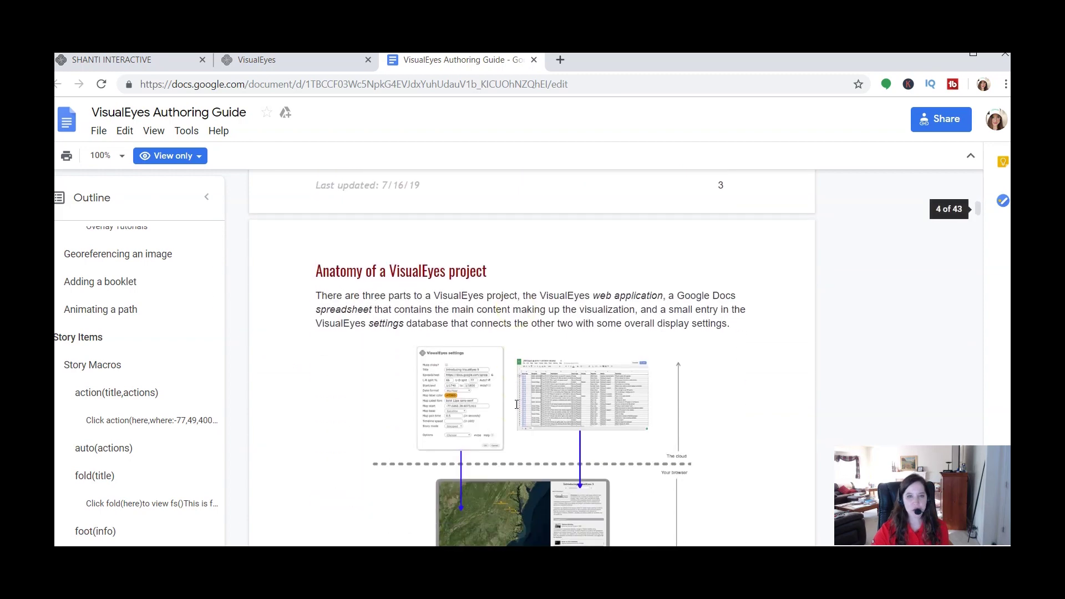
pyautogui.scroll(-3, 440, 380)
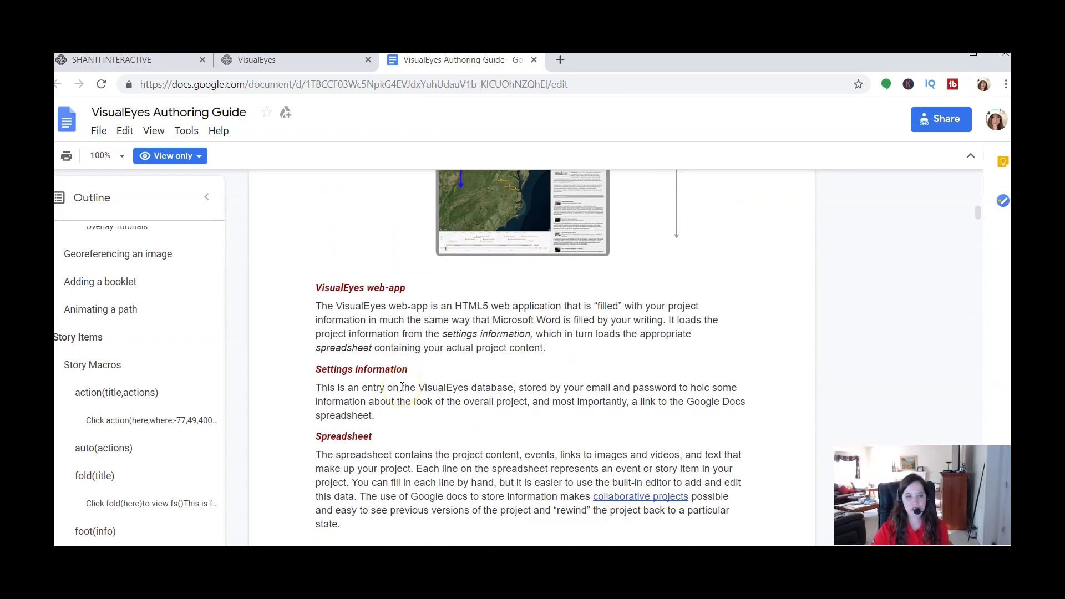
pyautogui.scroll(-1, 402, 387)
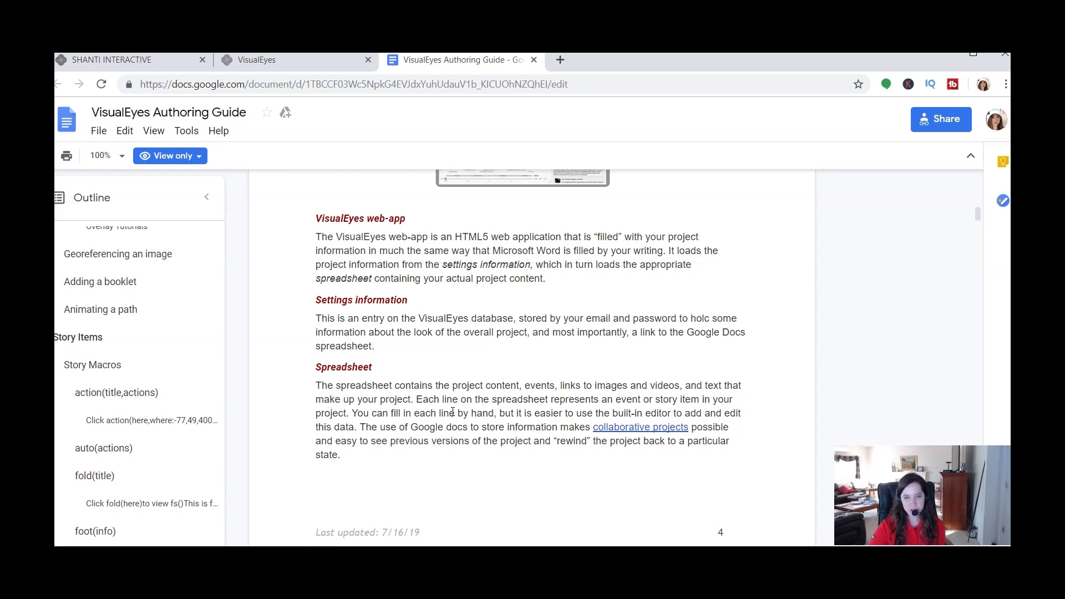
pyautogui.scroll(-3, 453, 410)
pyautogui.scroll(-2, 453, 411)
pyautogui.scroll(-1, 452, 411)
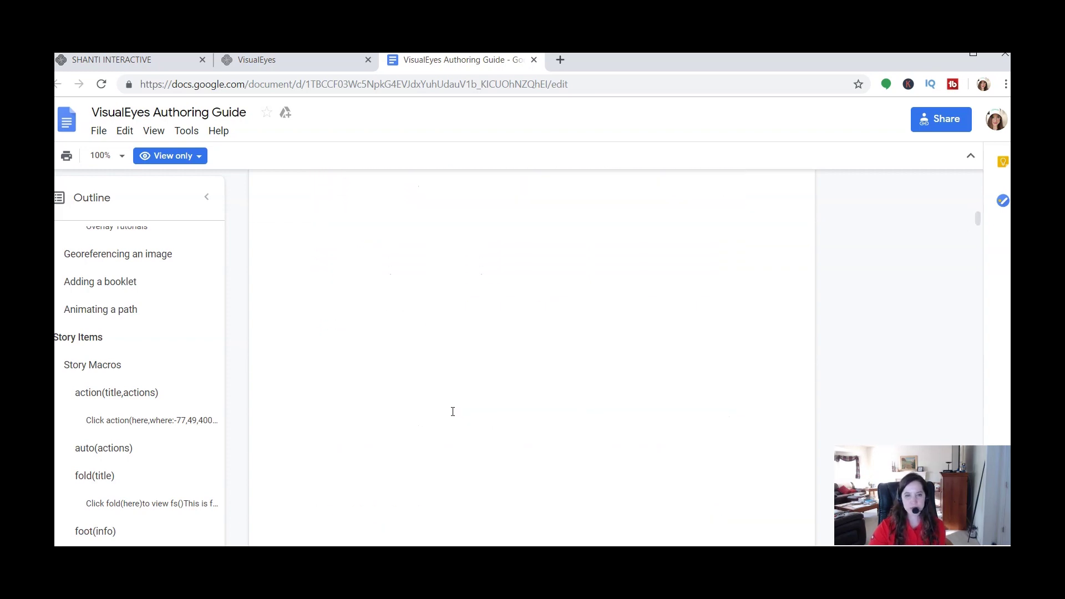
pyautogui.scroll(-2, 452, 411)
pyautogui.scroll(-3, 453, 411)
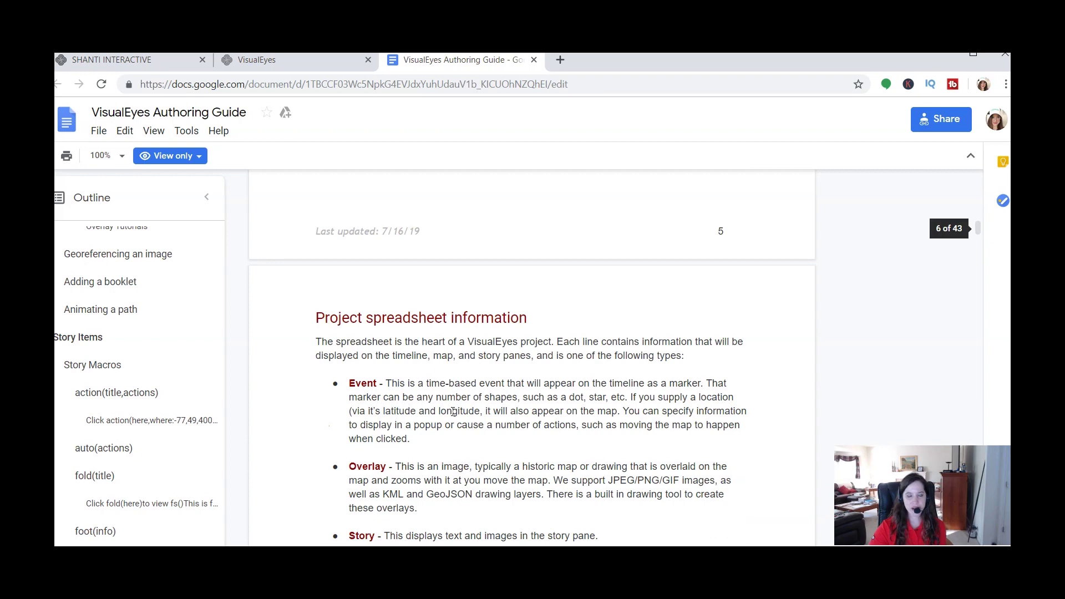
pyautogui.scroll(-5, 453, 412)
pyautogui.scroll(3, 453, 412)
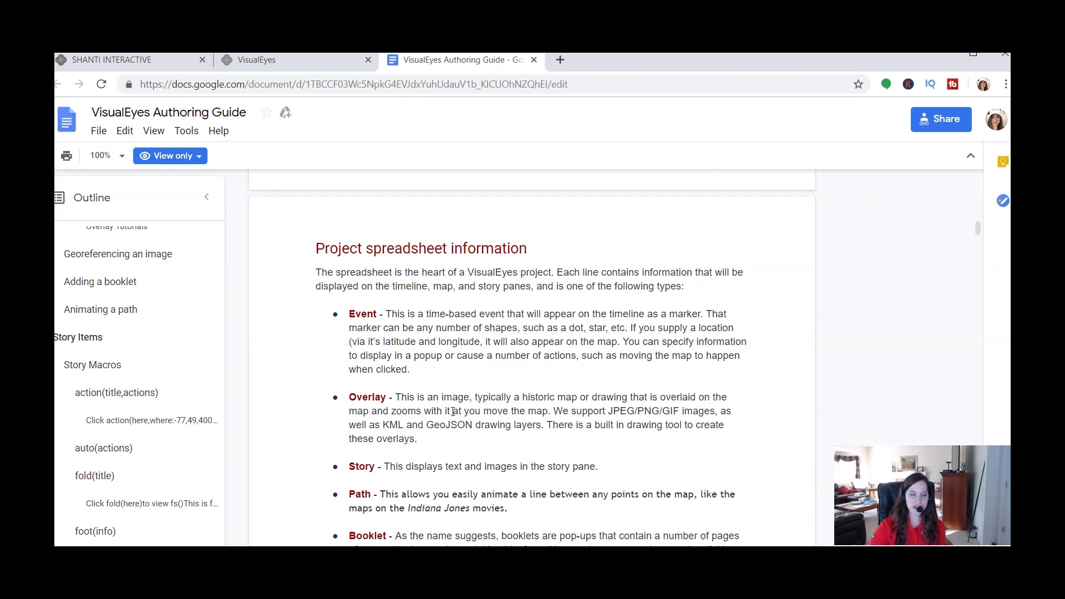
pyautogui.scroll(-1, 453, 411)
pyautogui.scroll(-2, 453, 411)
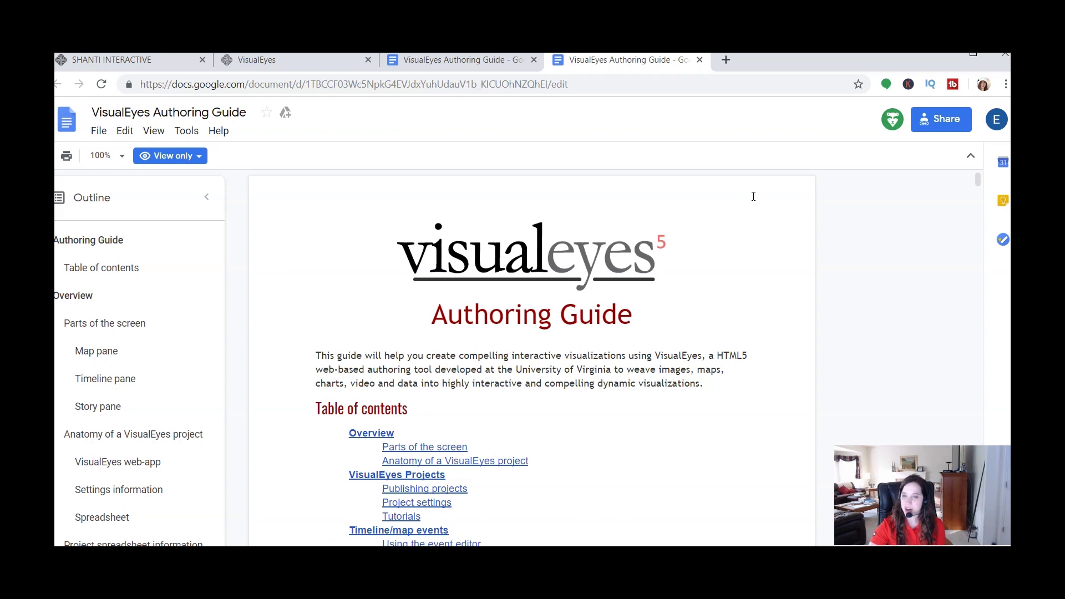
# Open a fresh browser tab next to the Authoring Guide tabs
pyautogui.click(726, 59)
pyautogui.write('googl')
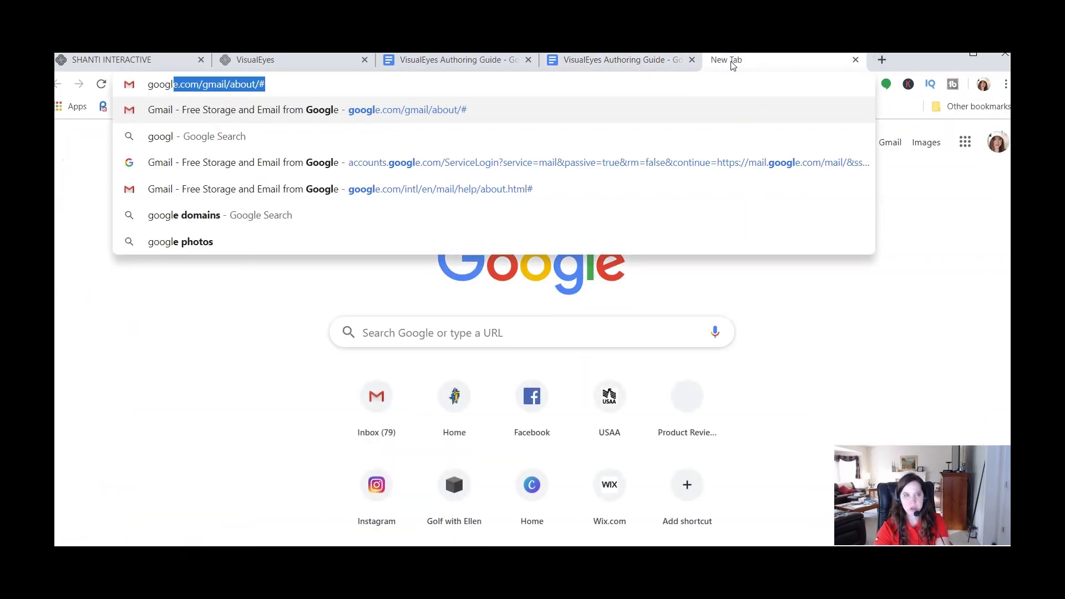
pyautogui.write('e sheets')
# Search for Google Sheets and reach the spreadsheets home, dismissing the welcome message
pyautogui.press('Return')
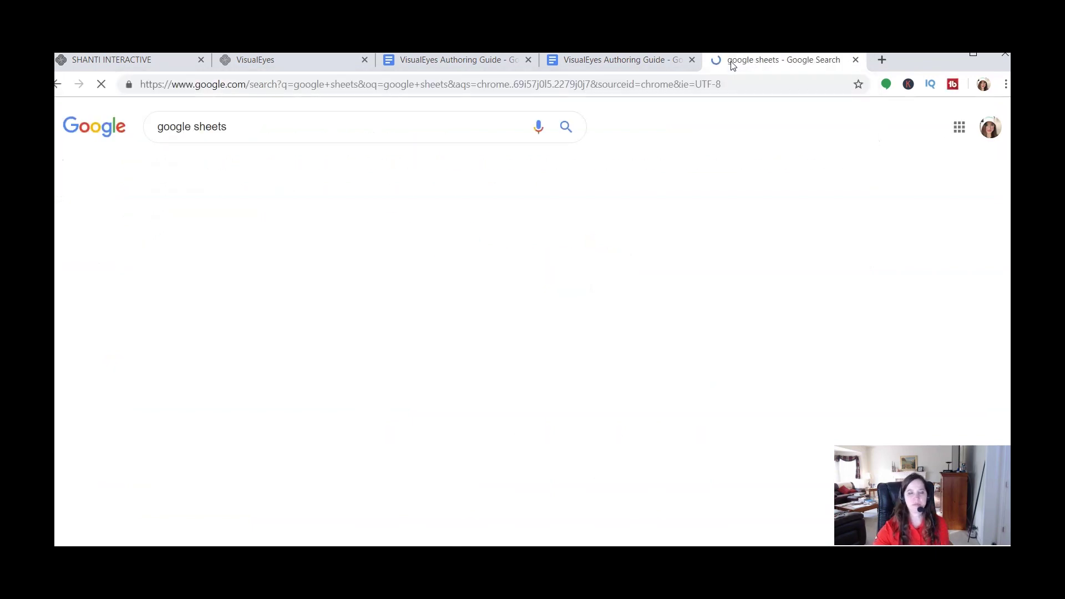
pyautogui.click(297, 223)
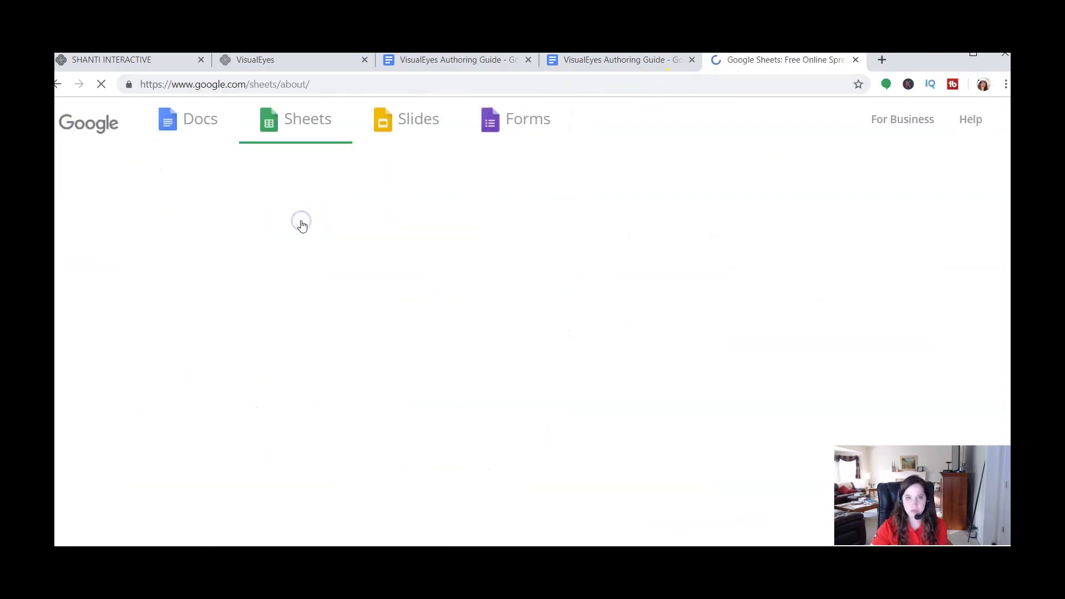
pyautogui.click(359, 507)
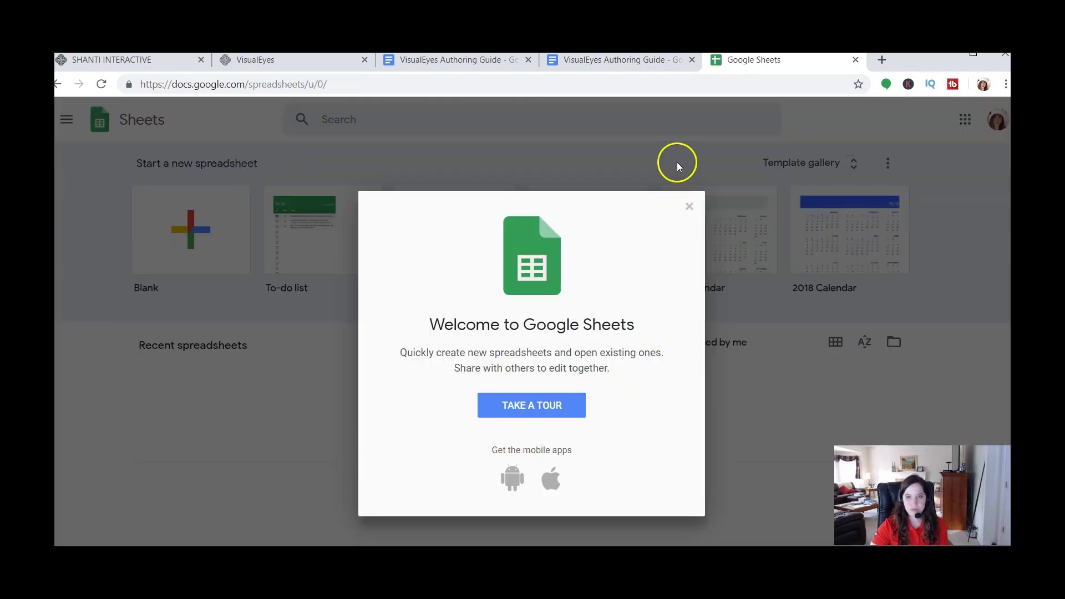
pyautogui.click(690, 206)
# Create a blank spreadsheet titled 'Practice' and bring up its sharing options
pyautogui.click(188, 241)
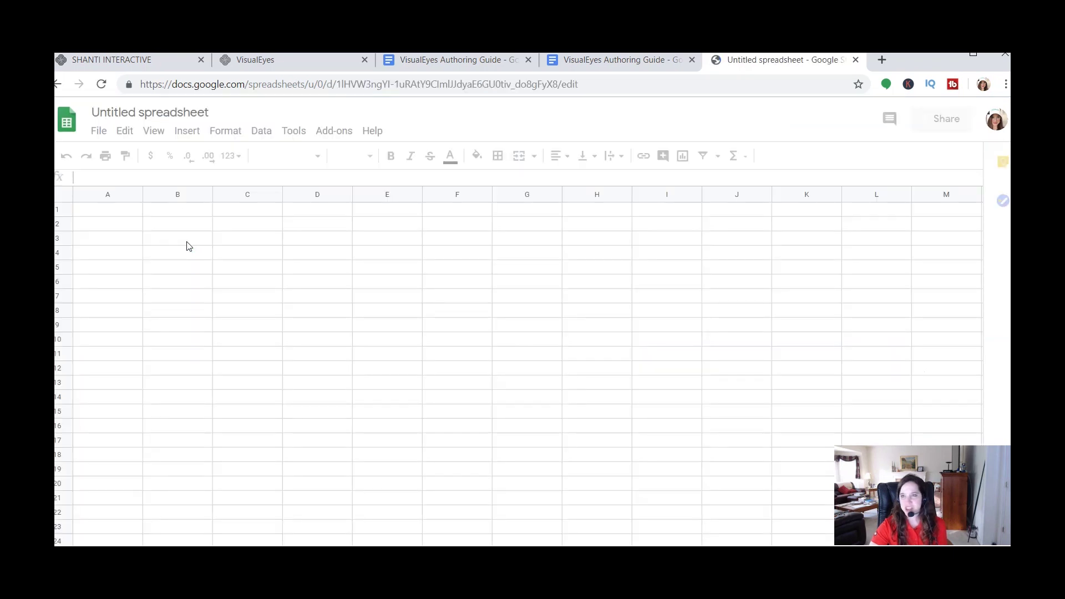
pyautogui.click(162, 112)
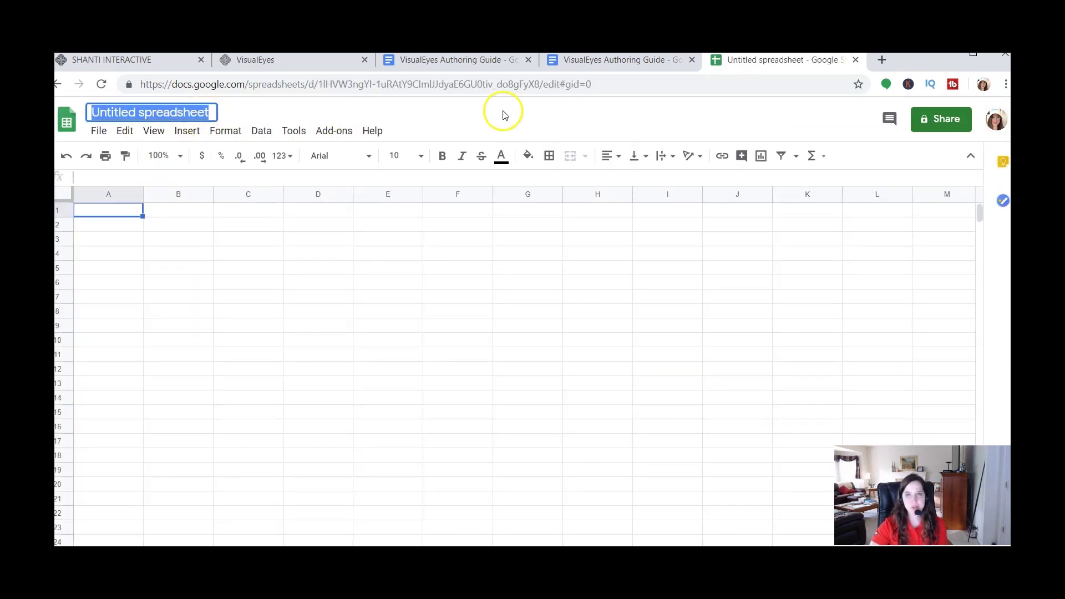
pyautogui.click(204, 117)
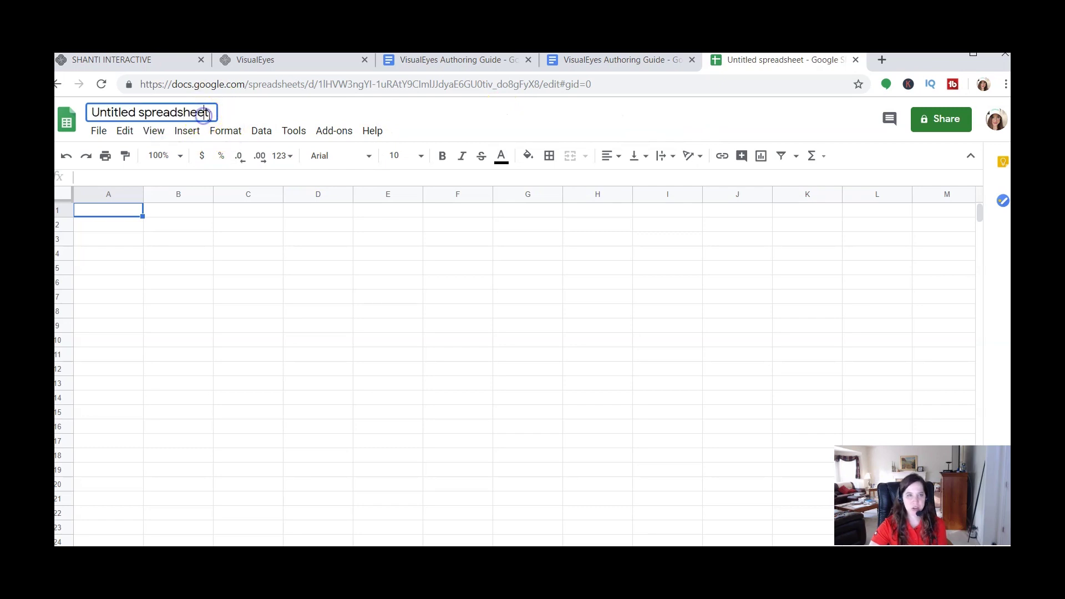
pyautogui.moveTo(208, 112); pyautogui.dragTo(84, 113)
pyautogui.press('BackSpace')
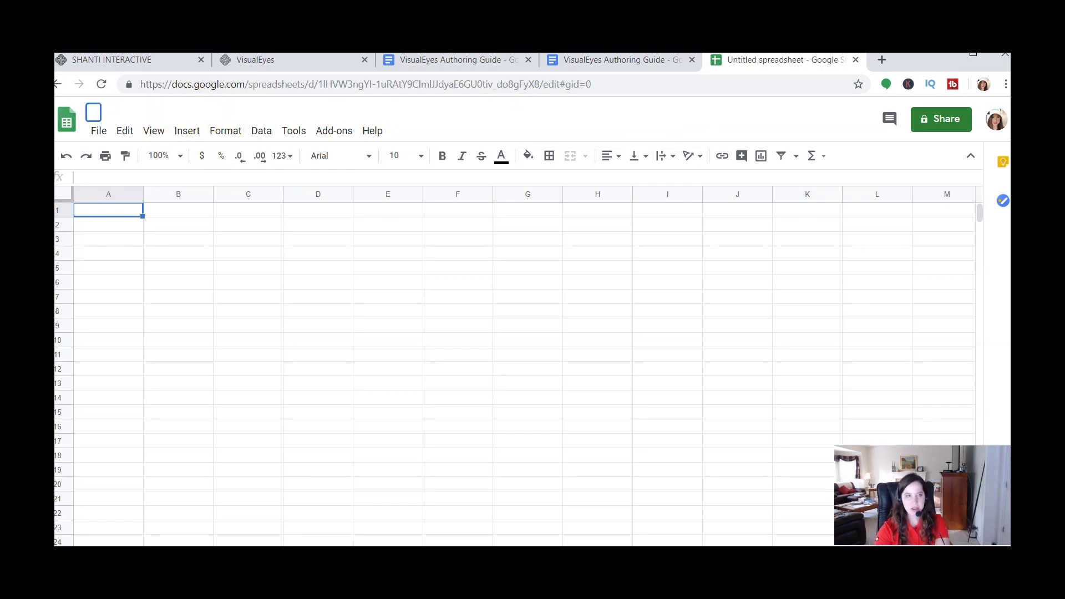
pyautogui.write('Pra')
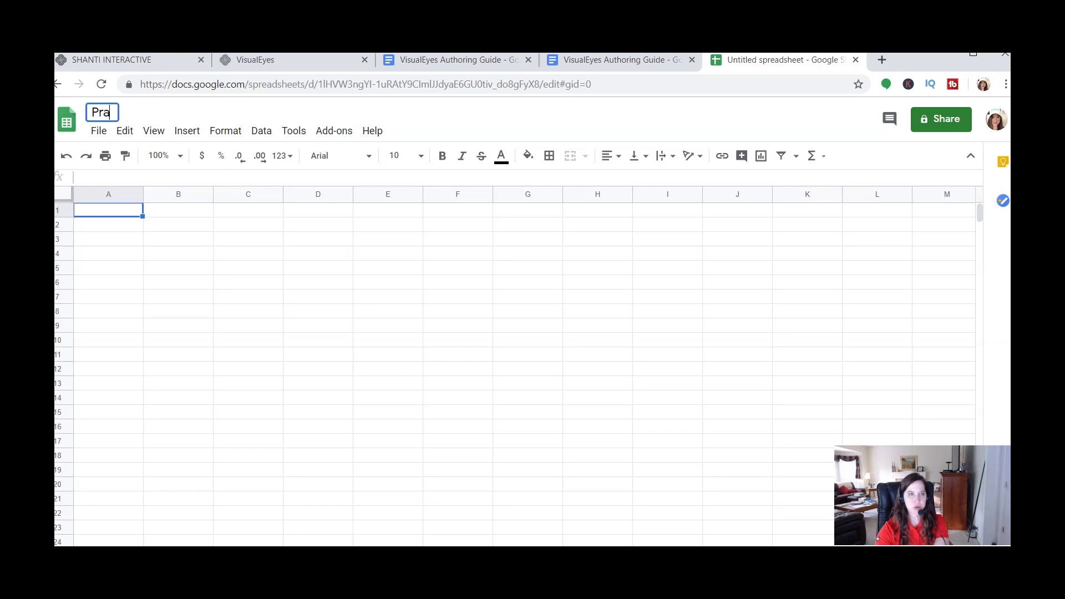
pyautogui.write('ctice')
pyautogui.press('Return')
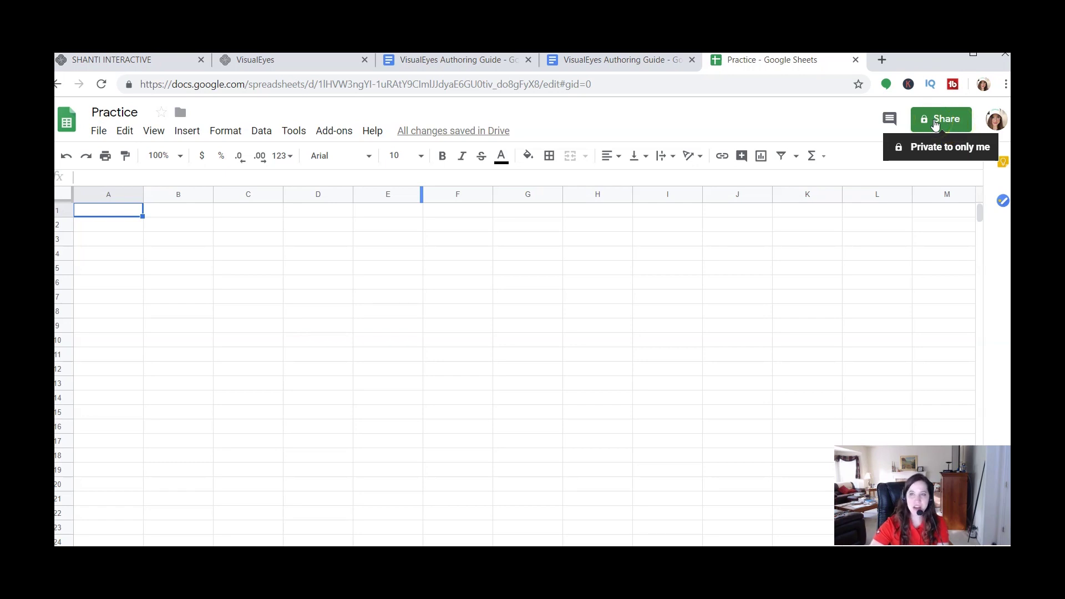
pyautogui.click(933, 120)
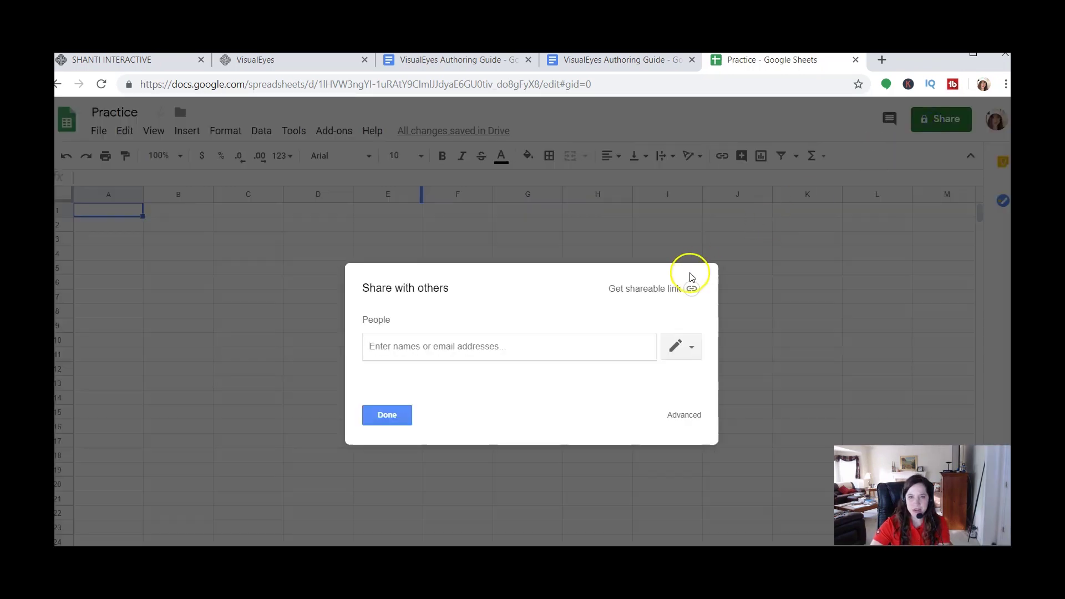
# Turn on link sharing for Practice, copy its link, and return to the Authoring Guide
pyautogui.click(633, 290)
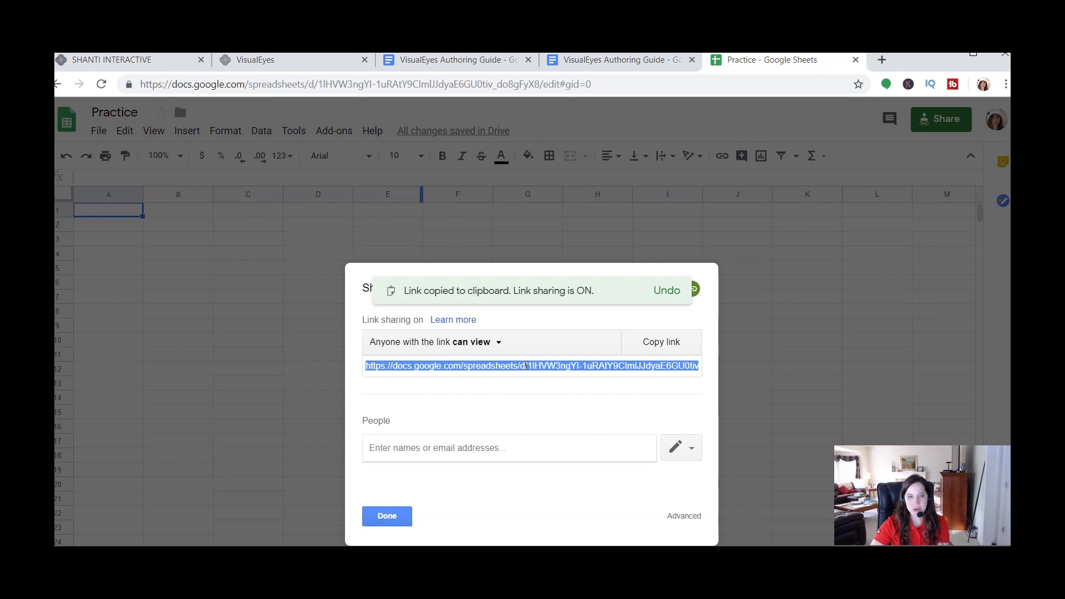
pyautogui.click(664, 344)
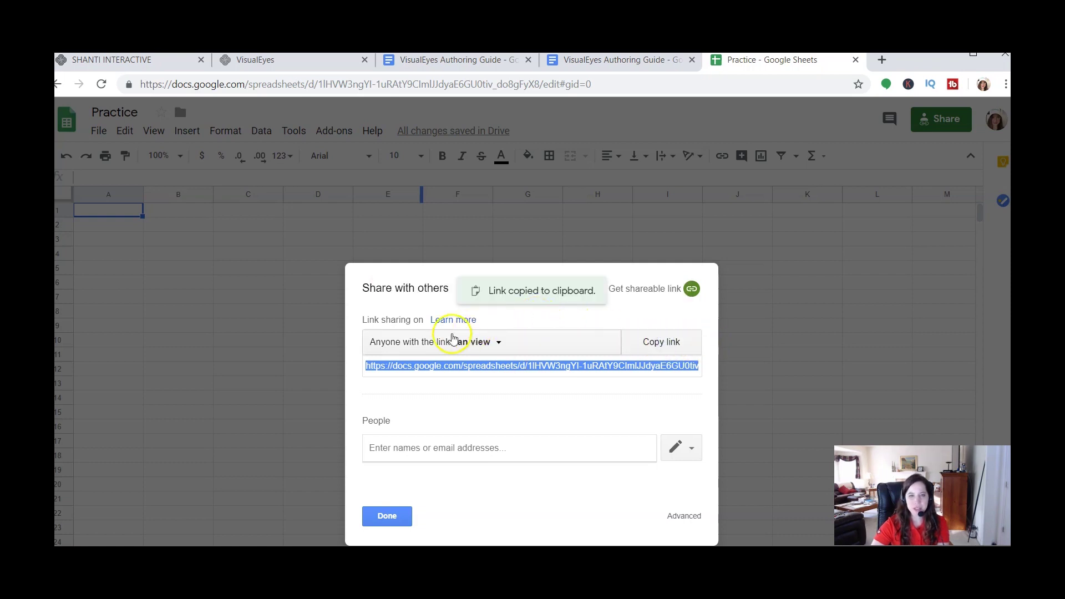
pyautogui.click(462, 65)
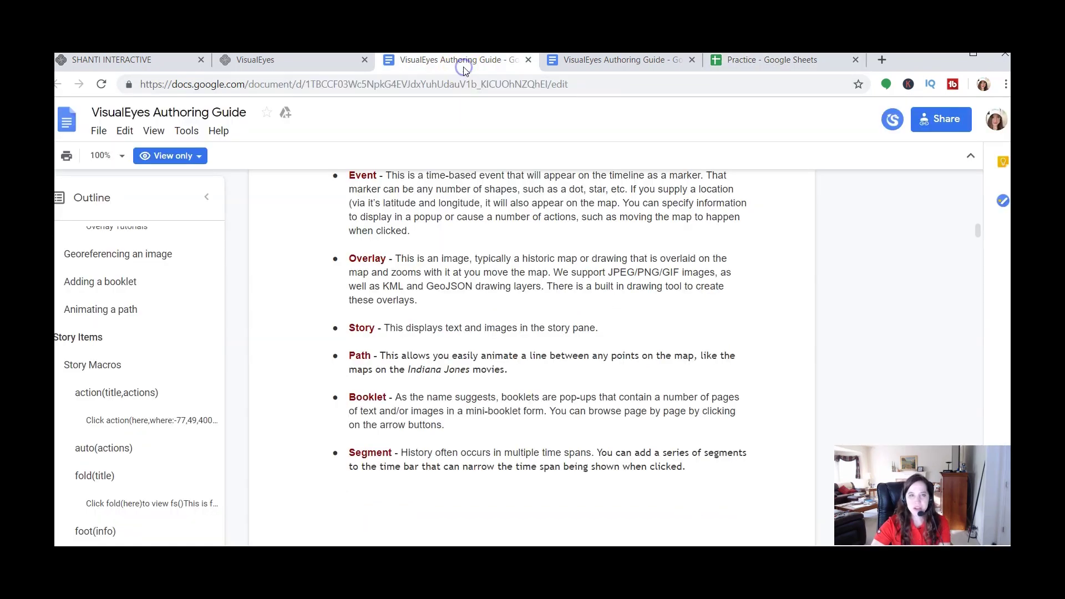
# Show the VisualEyes project fullscreen with F11 and bring up its settings
pyautogui.click(223, 61)
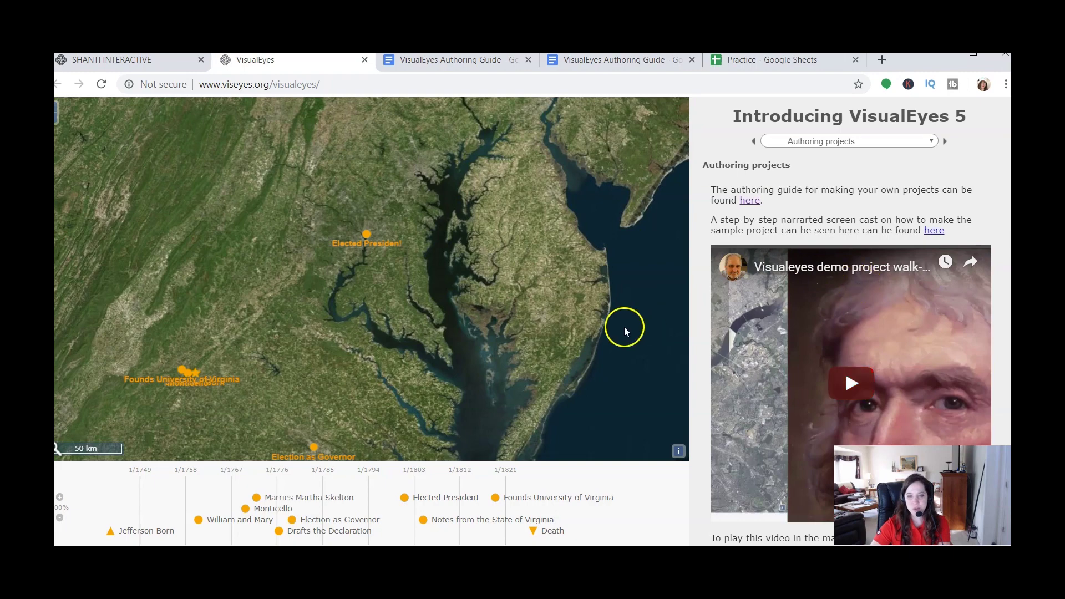
pyautogui.scroll(-2, 544, 436)
pyautogui.press('F11')
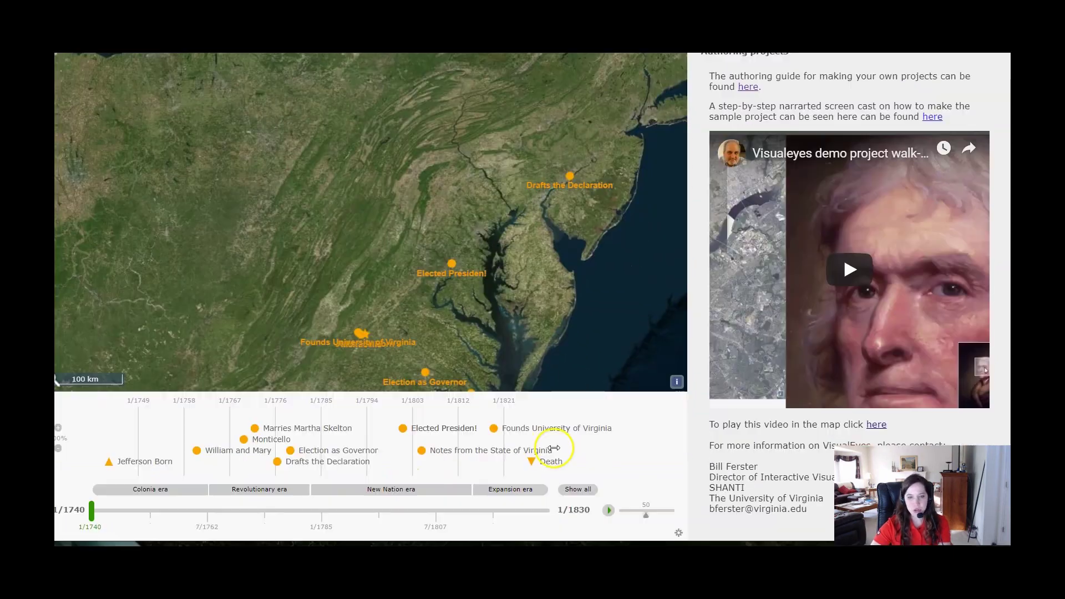
pyautogui.click(678, 532)
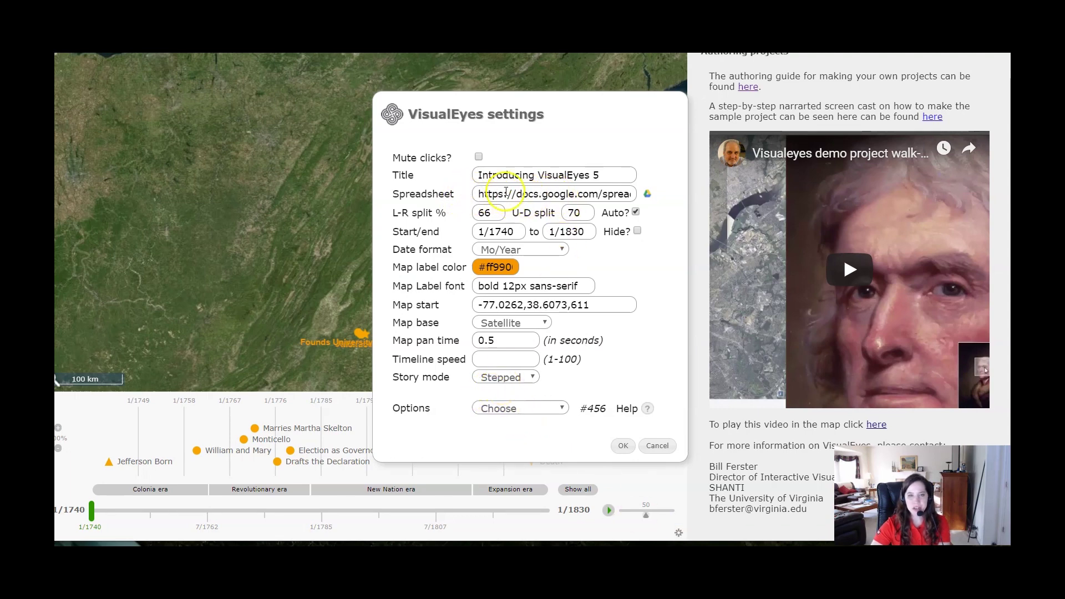
# Replace the old Spreadsheet URL with the pasted Practice sheet link
pyautogui.moveTo(474, 193); pyautogui.dragTo(682, 196)
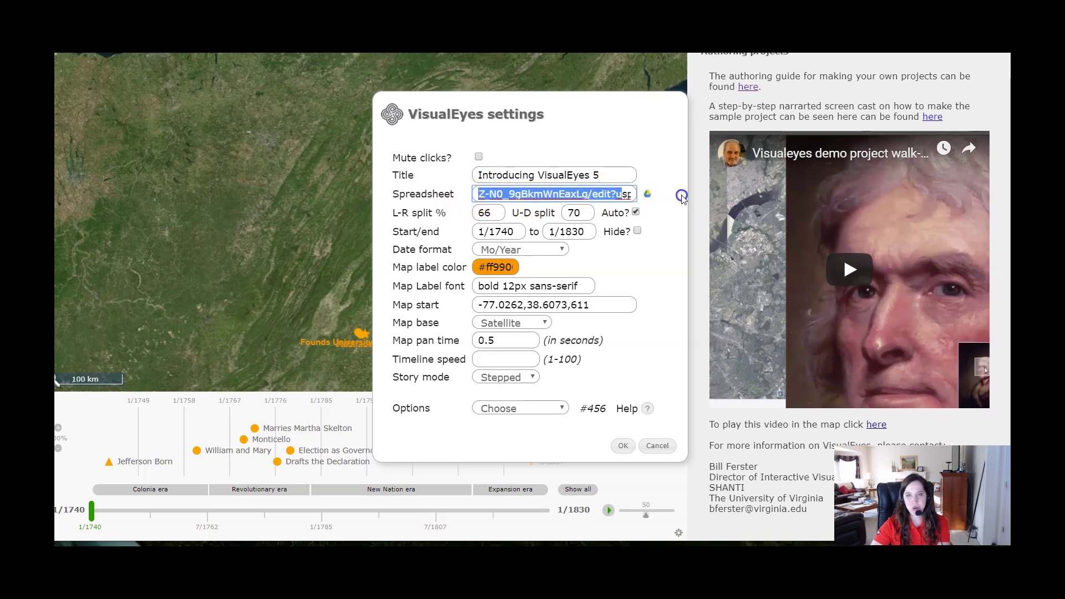
pyautogui.press('Delete')
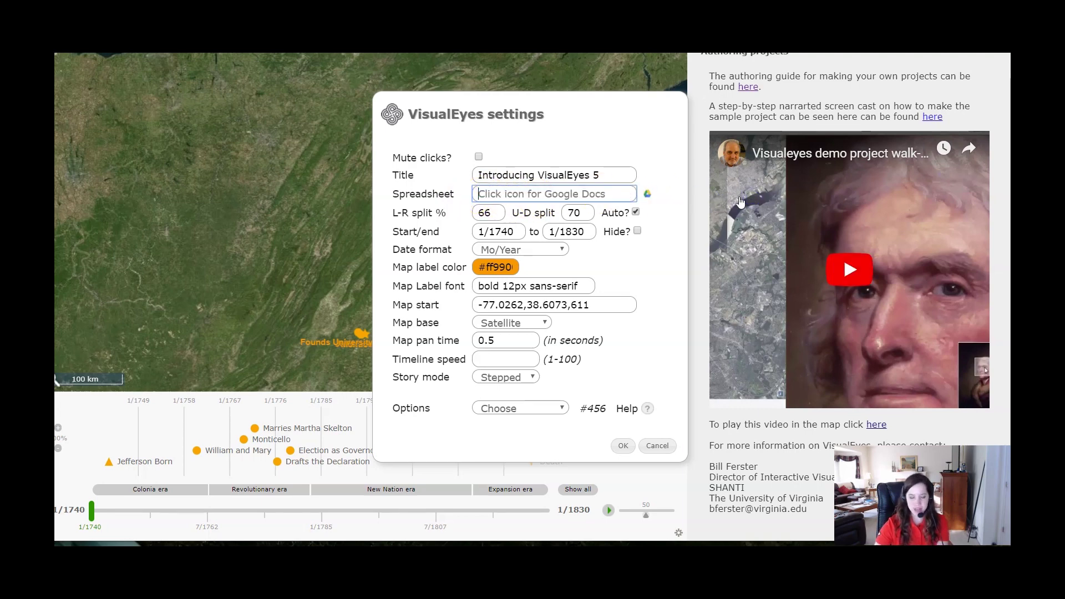
pyautogui.hotkey('ctrl', 'v')
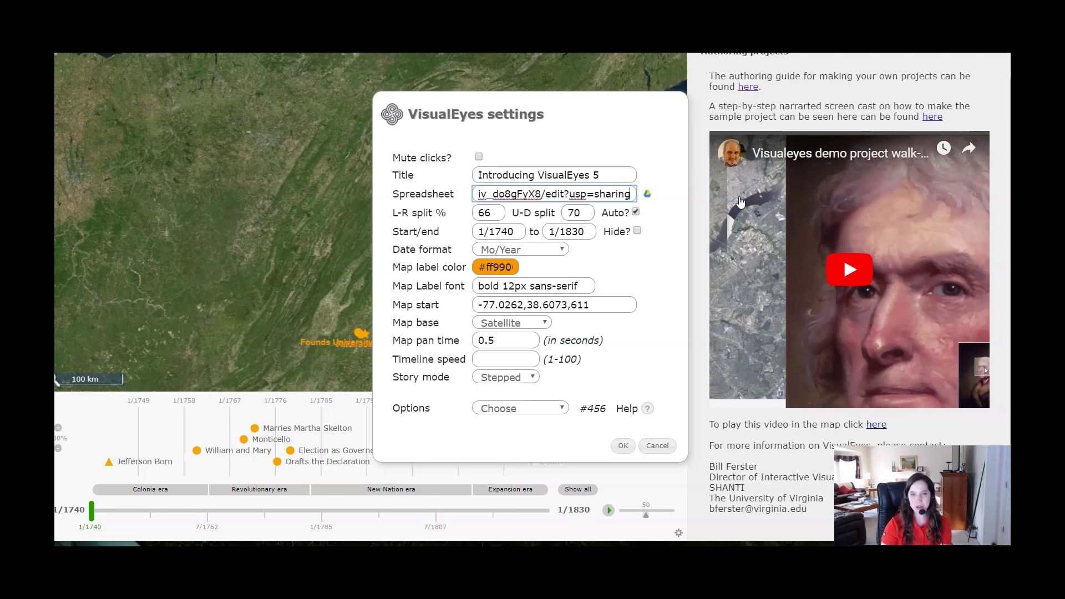
pyautogui.click(491, 203)
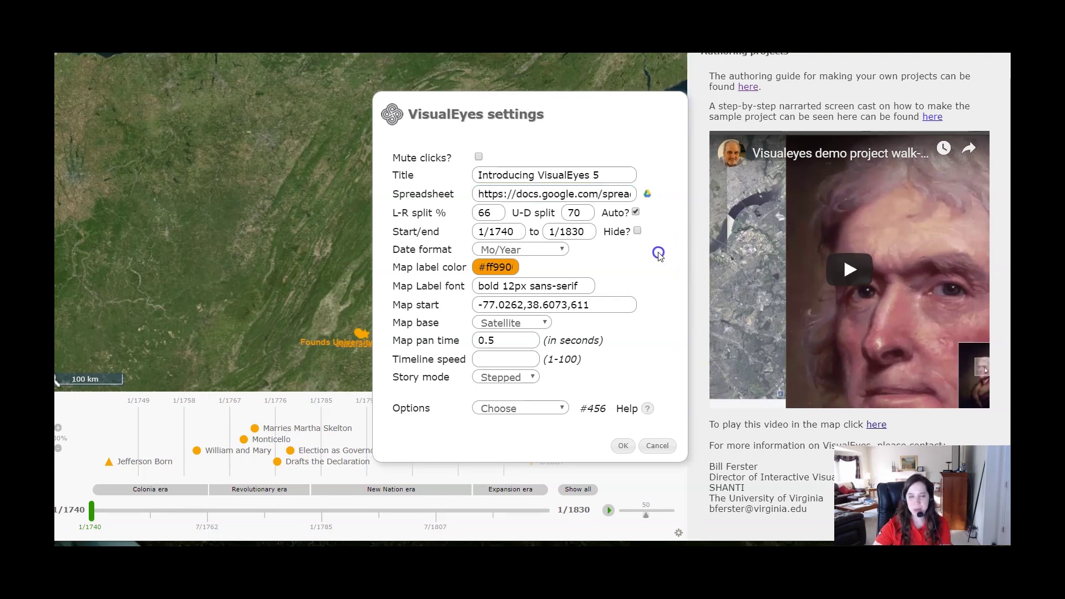
pyautogui.click(488, 213)
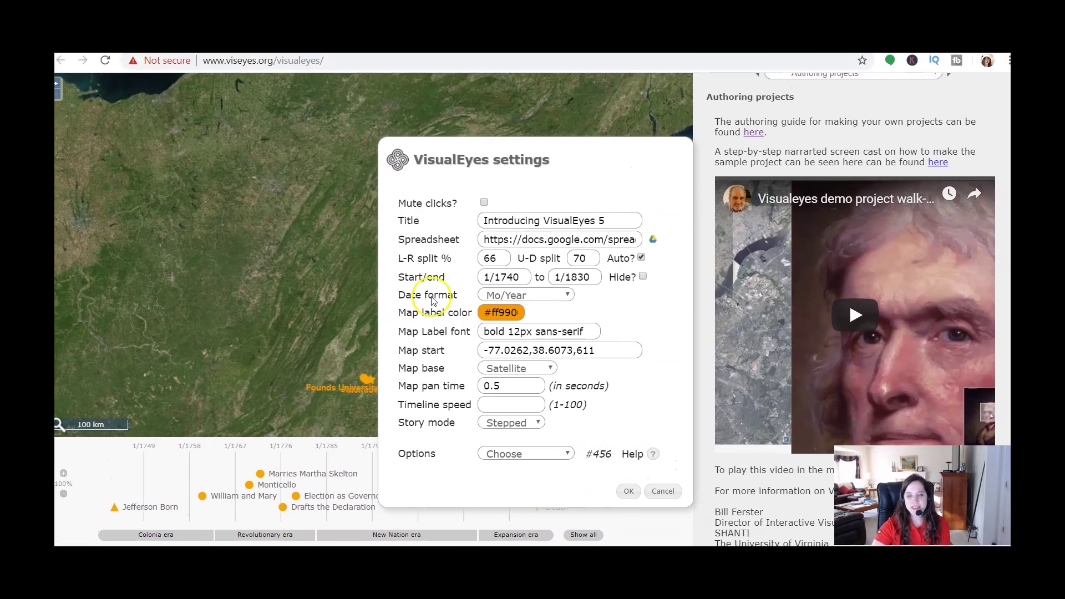
# Choose Options > Save as and confirm creating a new project number
pyautogui.click(513, 455)
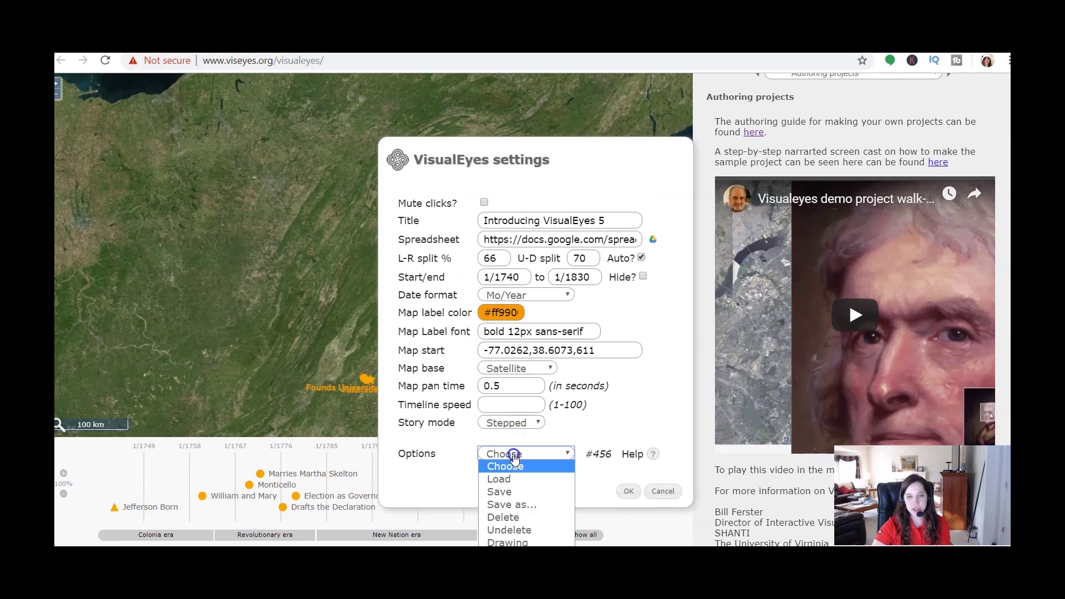
pyautogui.click(521, 504)
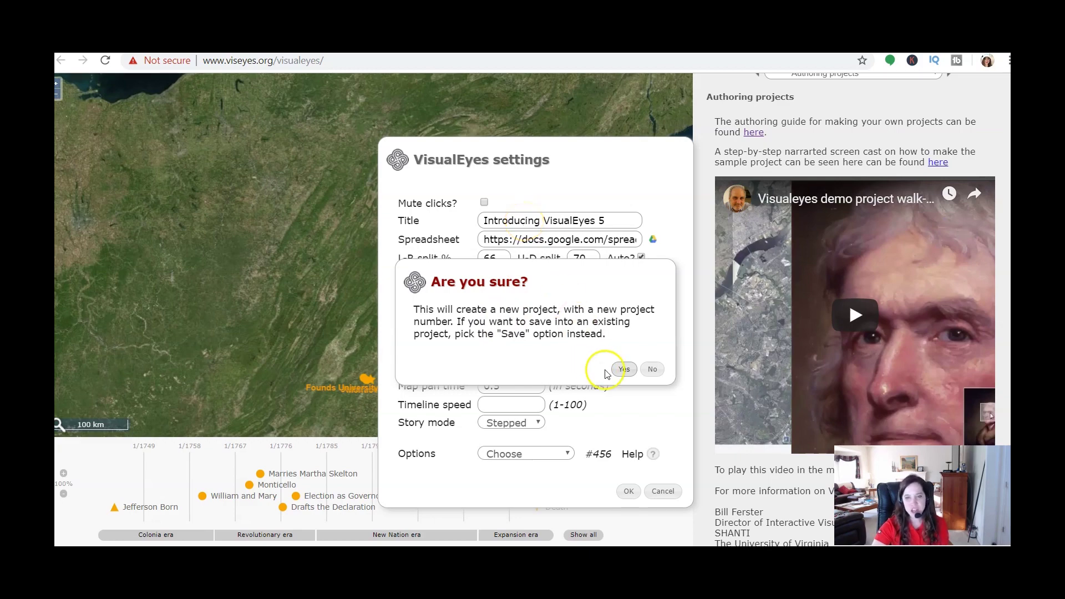
pyautogui.click(625, 371)
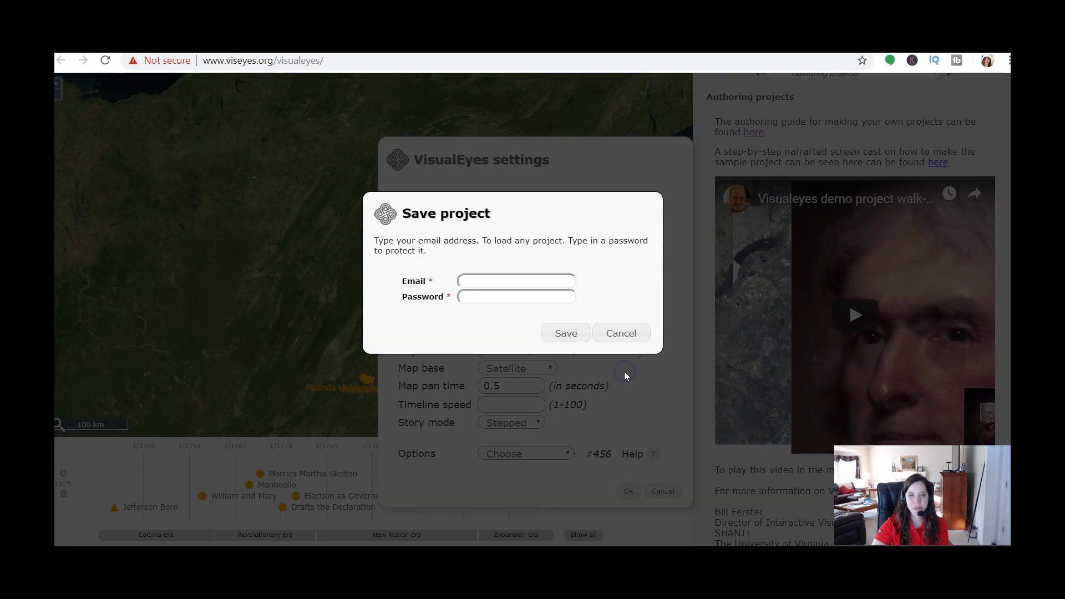
# Enter the email and password, submit, and close settings with OK
pyautogui.click(615, 260)
pyautogui.click(548, 261)
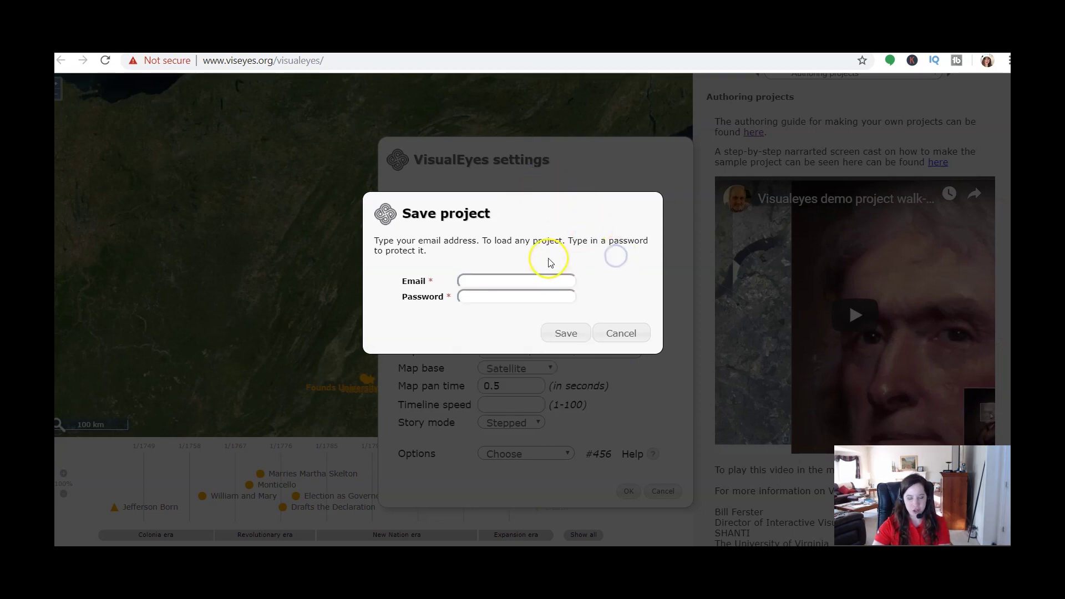
pyautogui.click(525, 275)
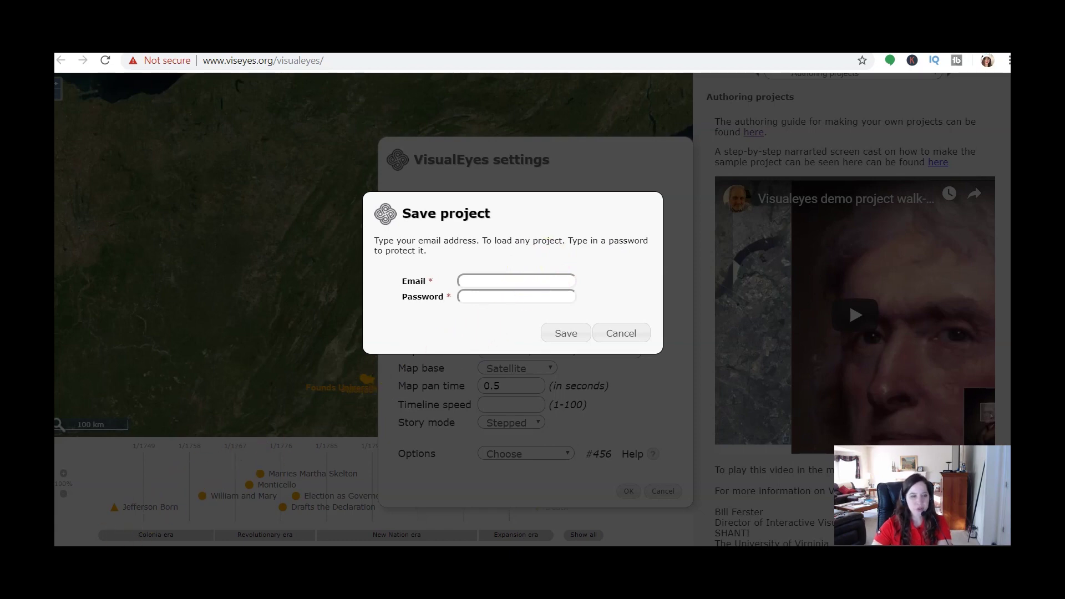
pyautogui.press('Return')
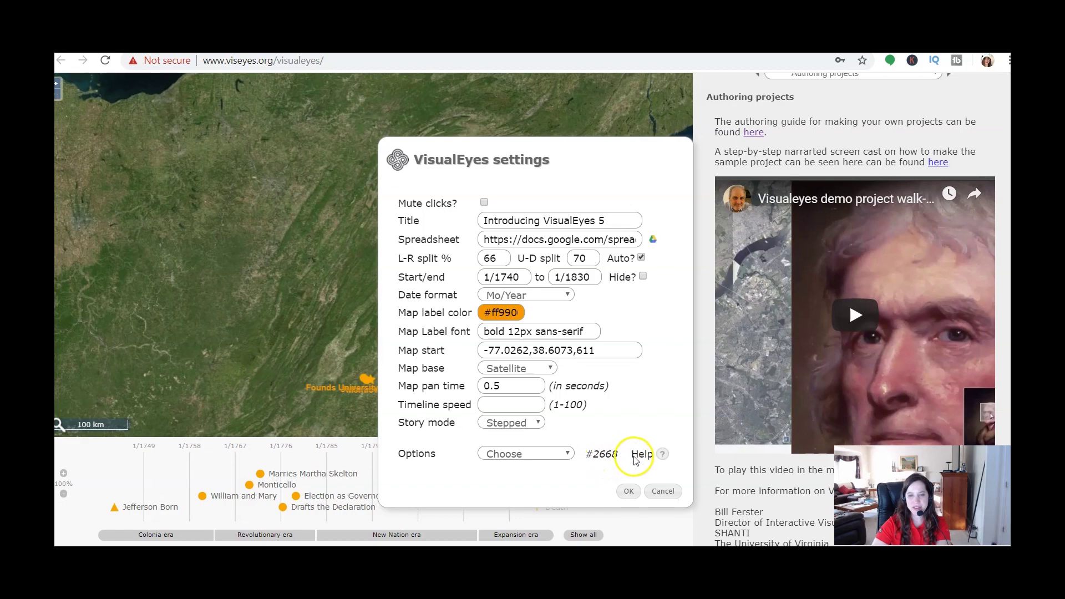
pyautogui.click(629, 491)
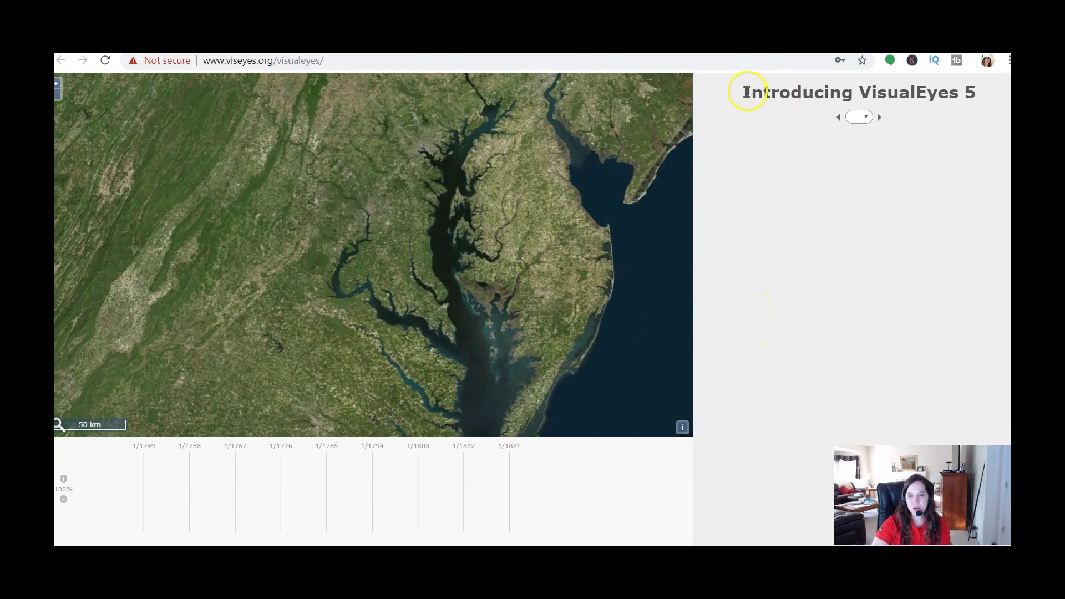
# Highlight the 'Introducing VisualEyes 5' title, then reopen the settings for project #2668
pyautogui.moveTo(732, 88); pyautogui.dragTo(979, 84)
pyautogui.click(812, 344)
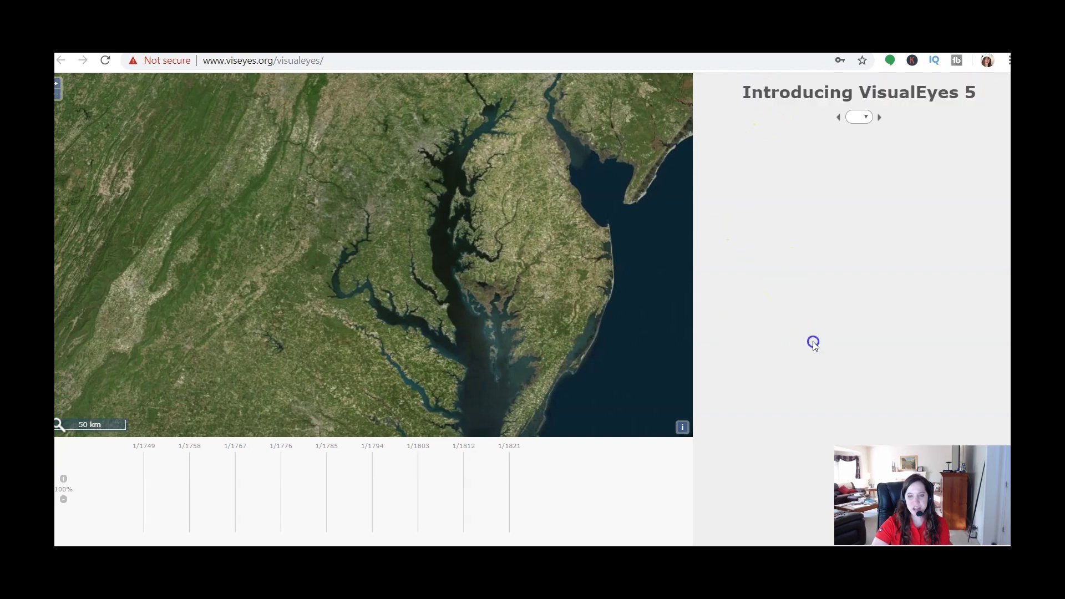
pyautogui.scroll(-1, 593, 537)
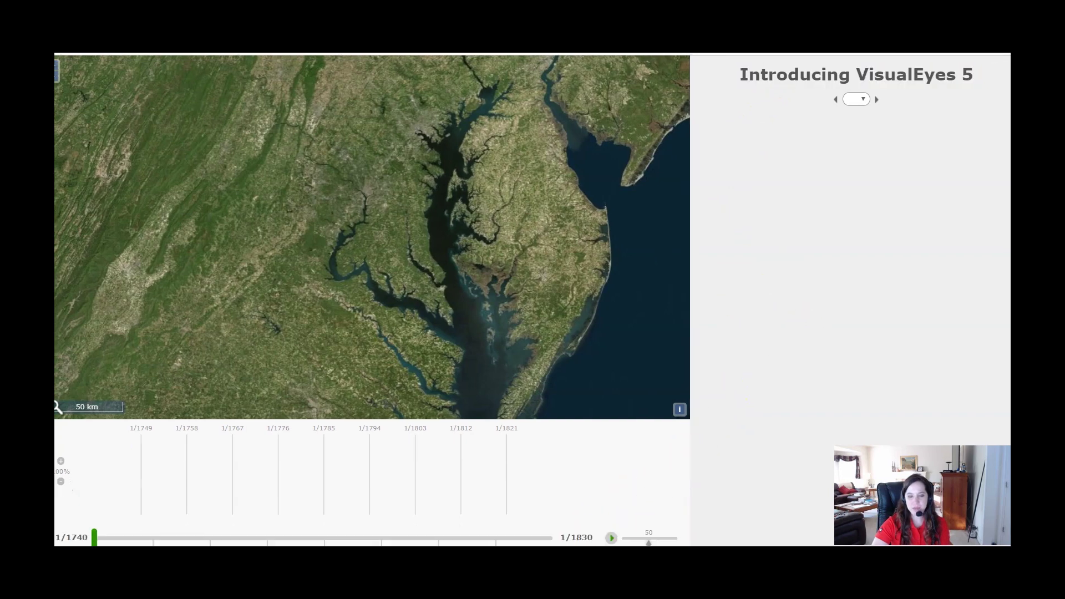
pyautogui.scroll(-1, 533, 299)
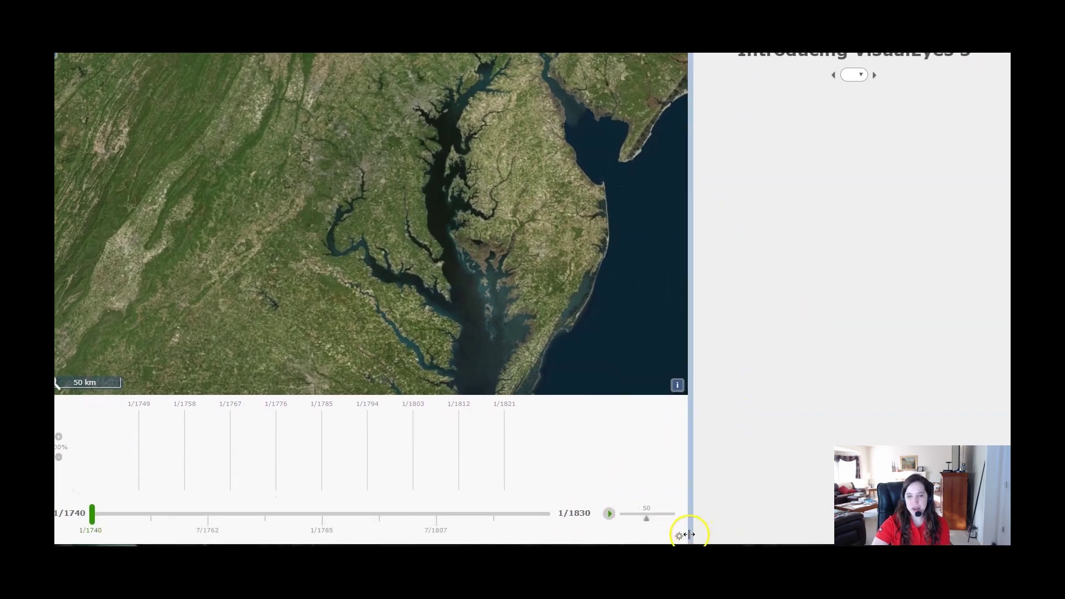
pyautogui.click(679, 536)
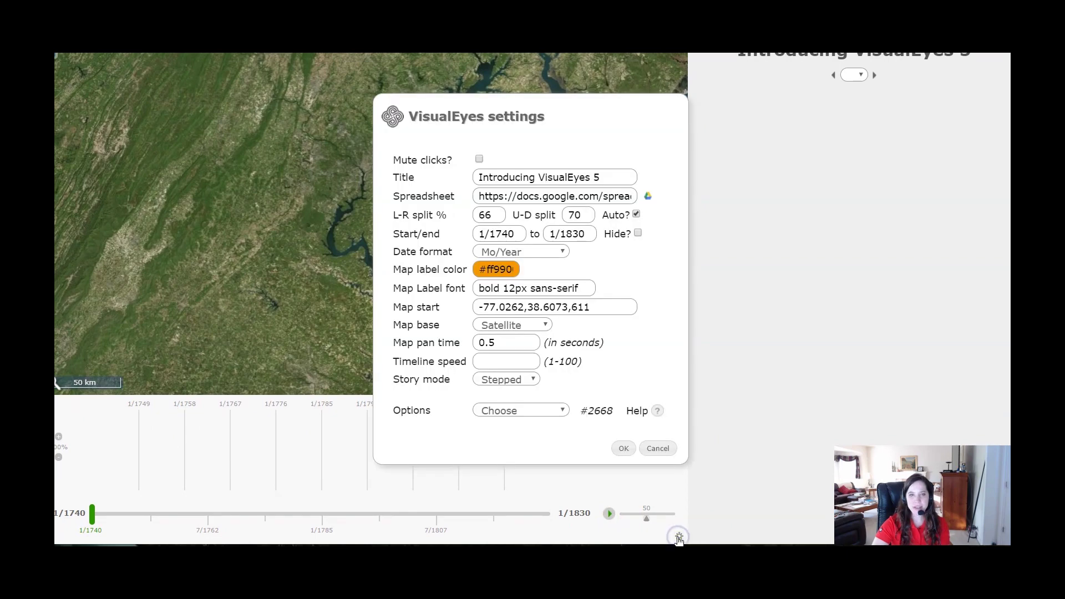
# Replace the old project title with 'Practice' in the settings dialog and confirm it
pyautogui.moveTo(624, 176); pyautogui.dragTo(410, 172)
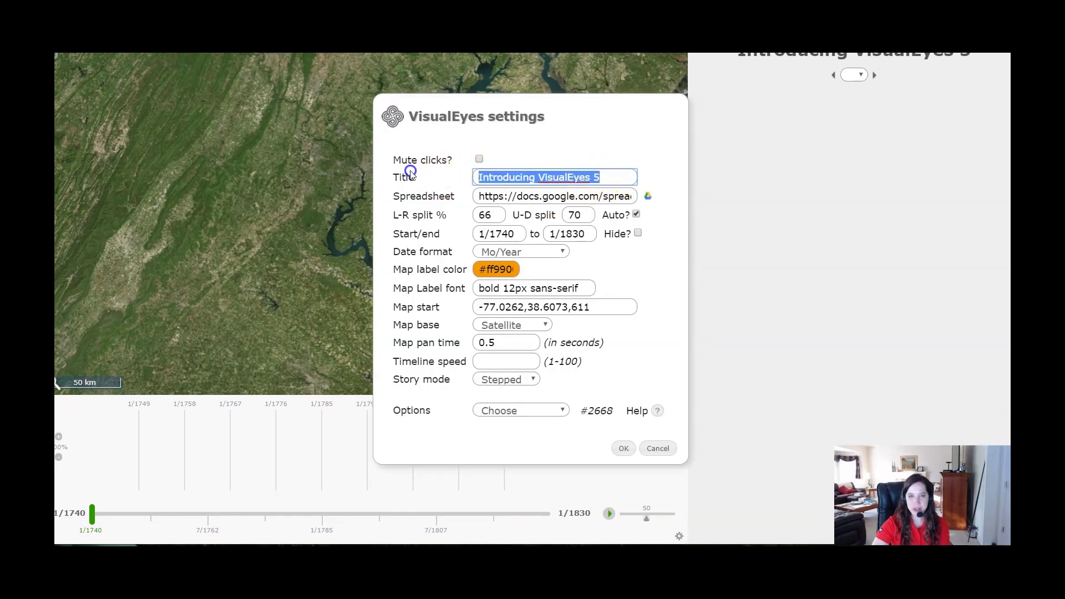
pyautogui.press('BackSpace')
pyautogui.write('Pra')
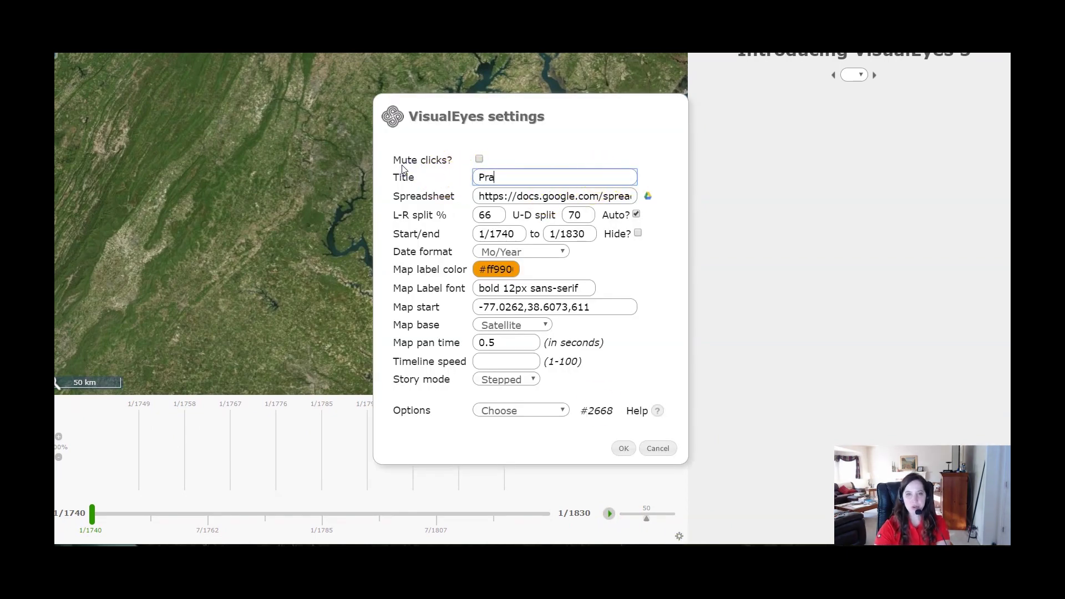
pyautogui.write('ctice')
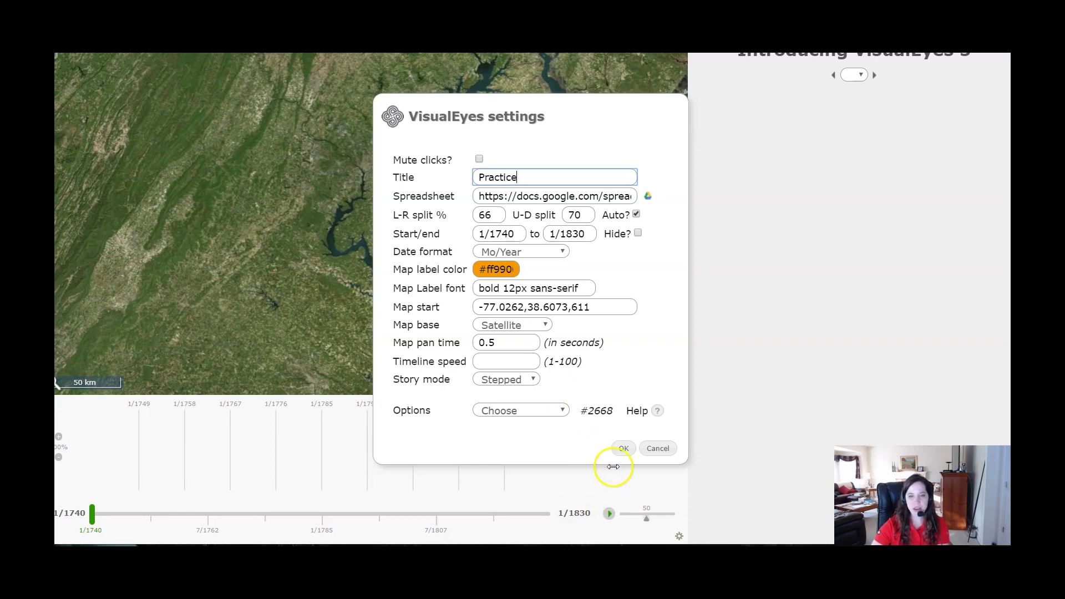
pyautogui.click(620, 448)
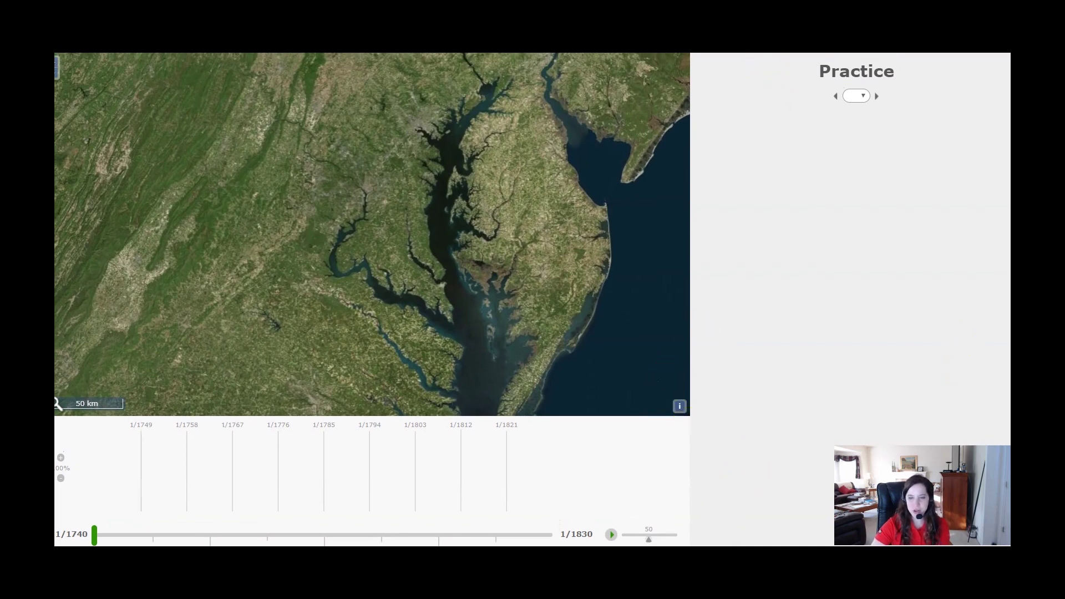
pyautogui.scroll(-1, 372, 299)
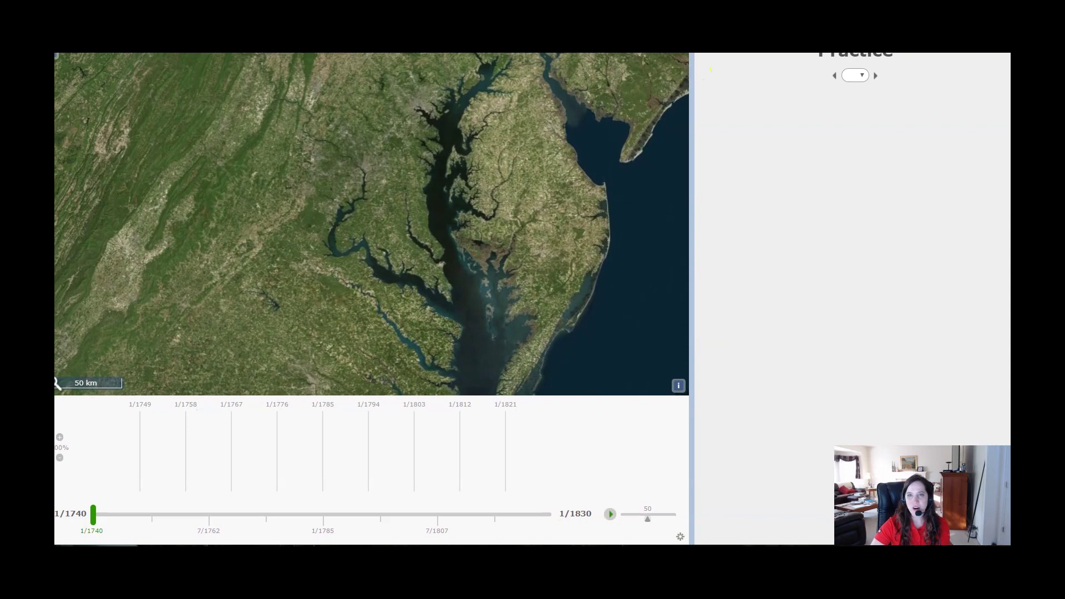
pyautogui.scroll(1, 710, 71)
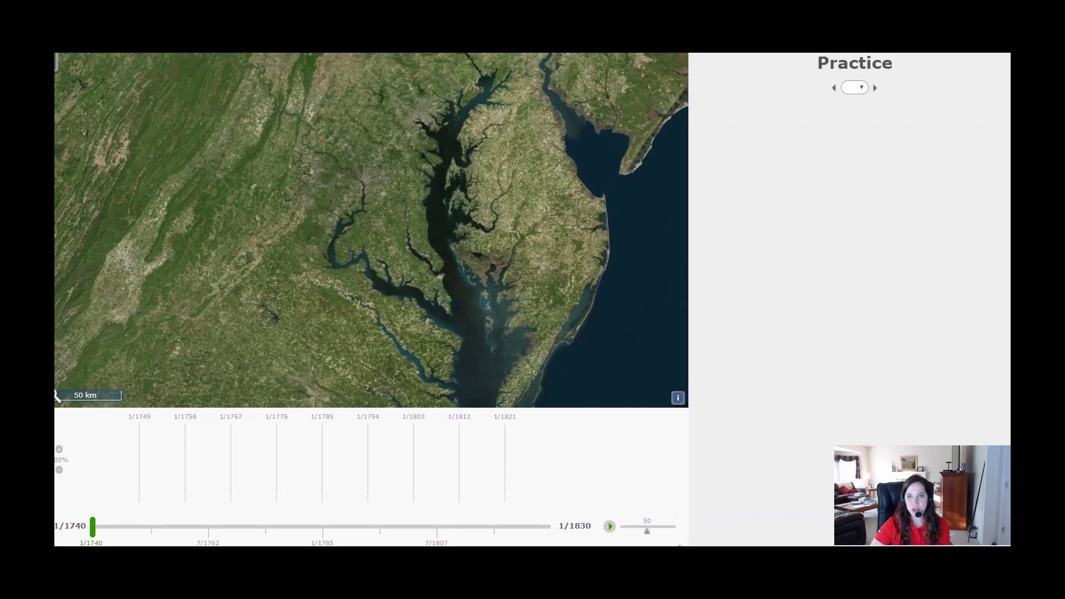
# Save the Practice project with an email and password, then return to the Authoring Guide
pyautogui.click(682, 540)
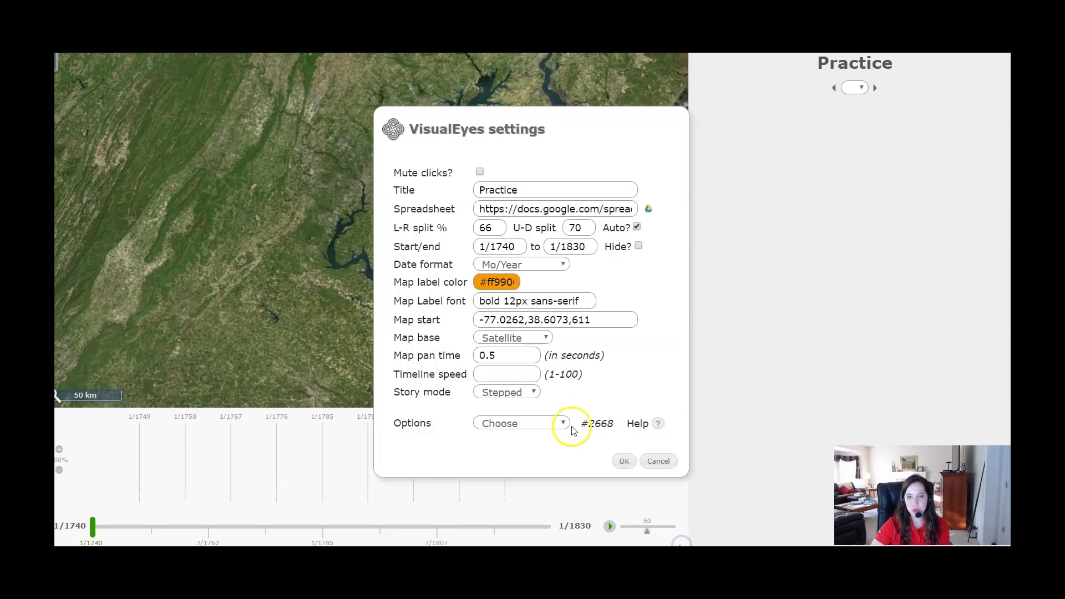
pyautogui.click(496, 426)
pyautogui.click(497, 460)
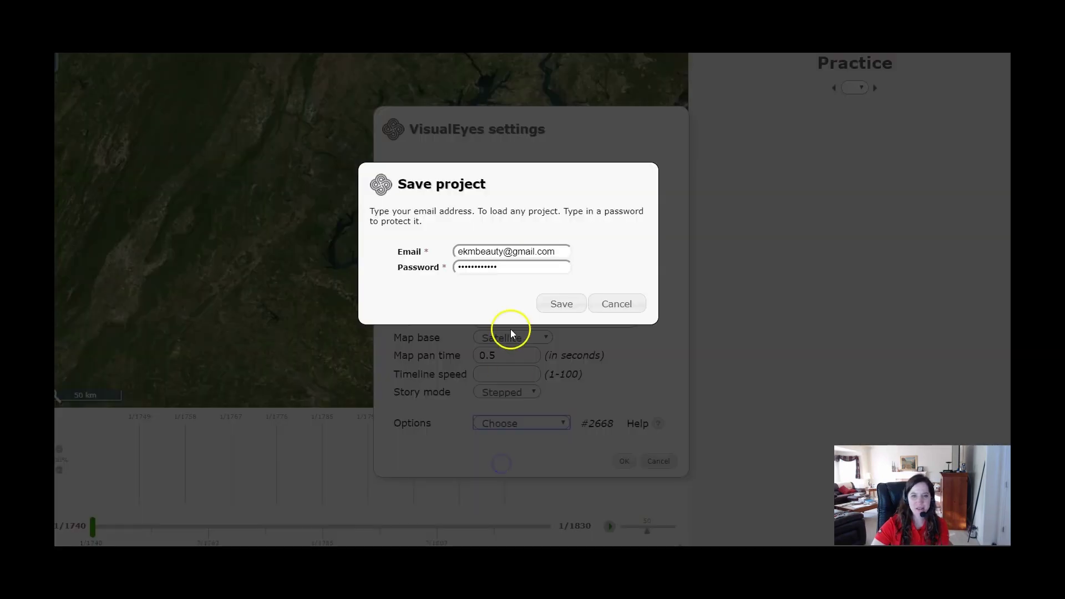
pyautogui.click(560, 305)
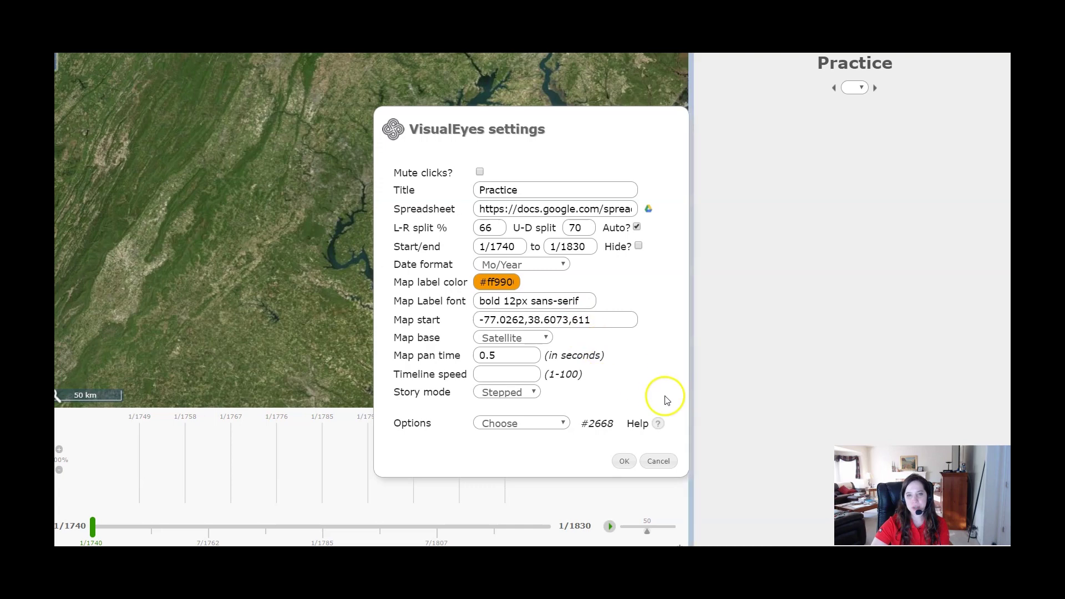
pyautogui.click(621, 461)
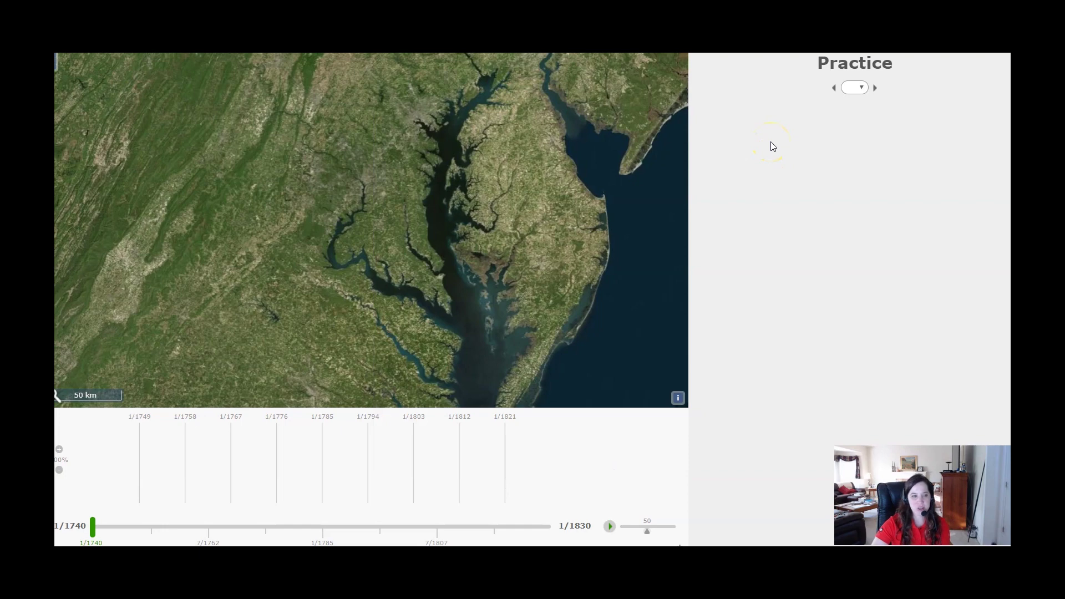
pyautogui.click(542, 142)
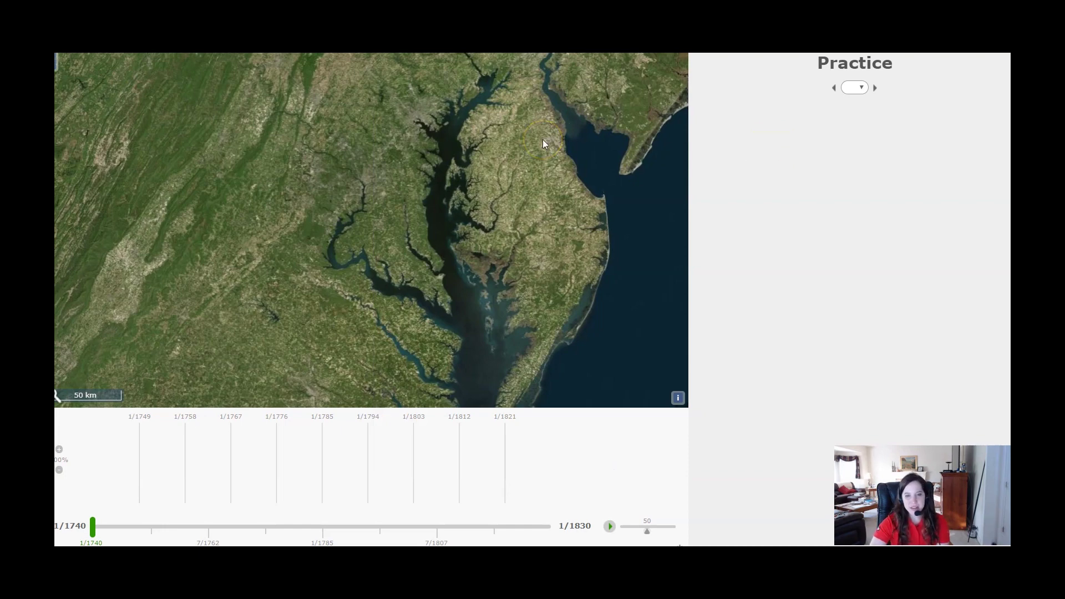
pyautogui.click(541, 150)
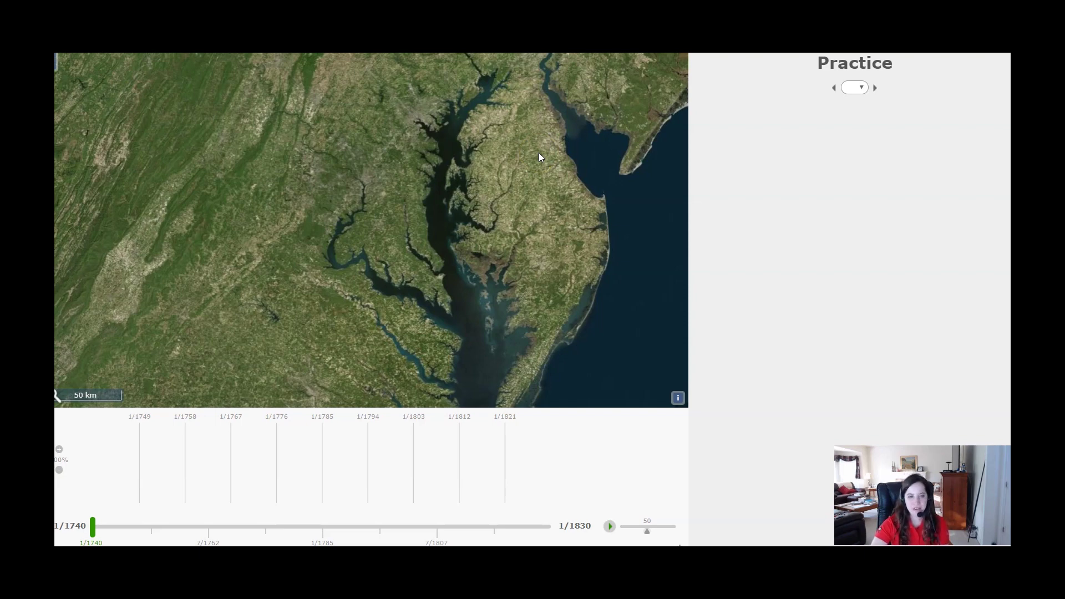
pyautogui.click(517, 118)
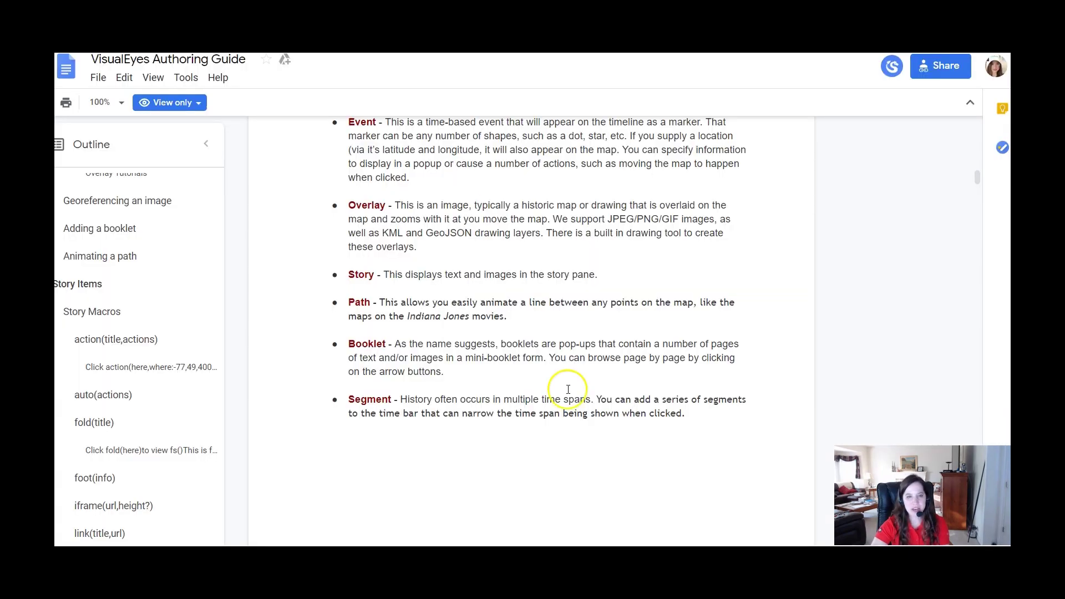
pyautogui.scroll(2, 540, 380)
pyautogui.scroll(3, 538, 383)
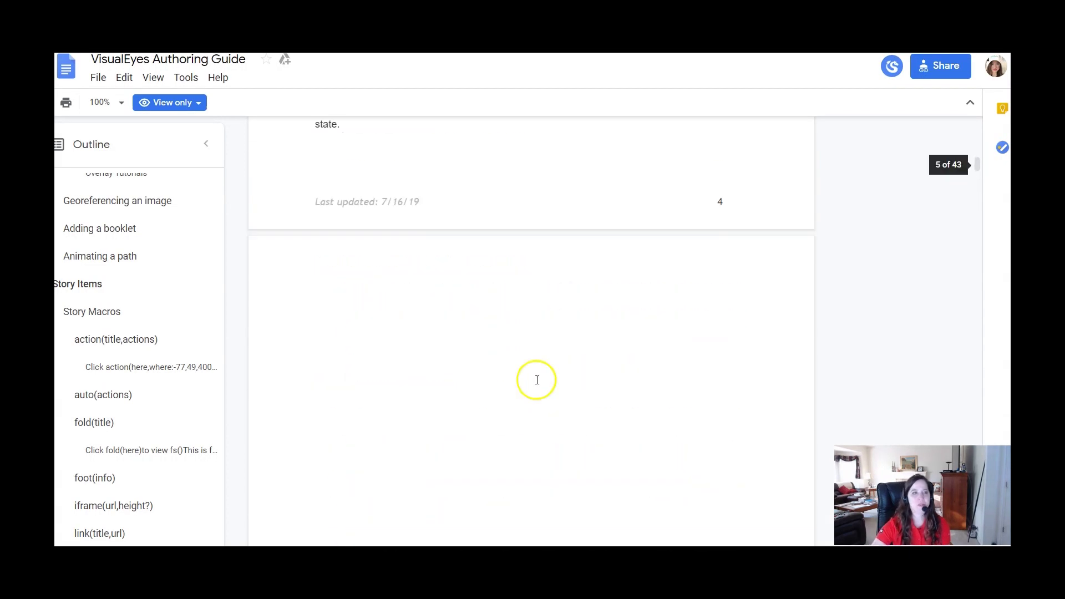
pyautogui.scroll(2, 535, 381)
pyautogui.scroll(10, 514, 375)
pyautogui.scroll(10, 513, 374)
pyautogui.scroll(5, 514, 375)
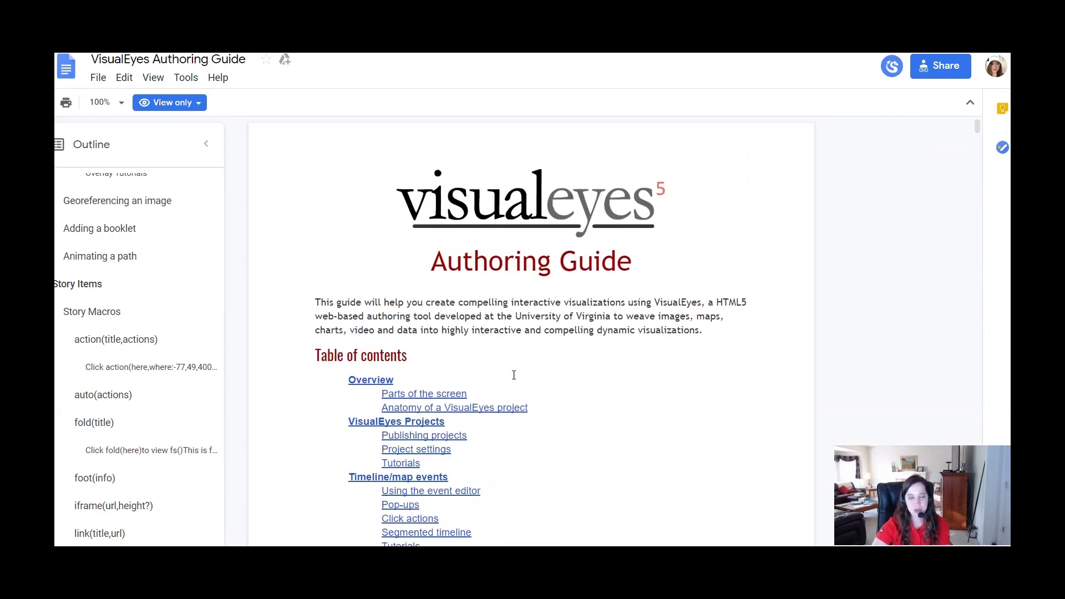
pyautogui.scroll(-5, 191, 344)
pyautogui.scroll(-2, 193, 349)
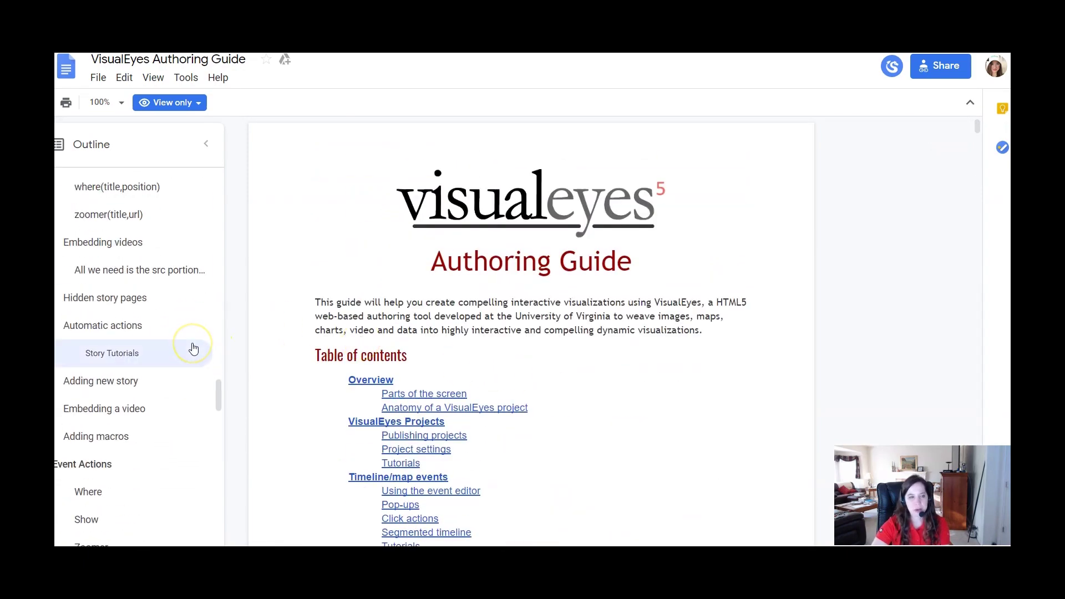
pyautogui.scroll(-3, 194, 348)
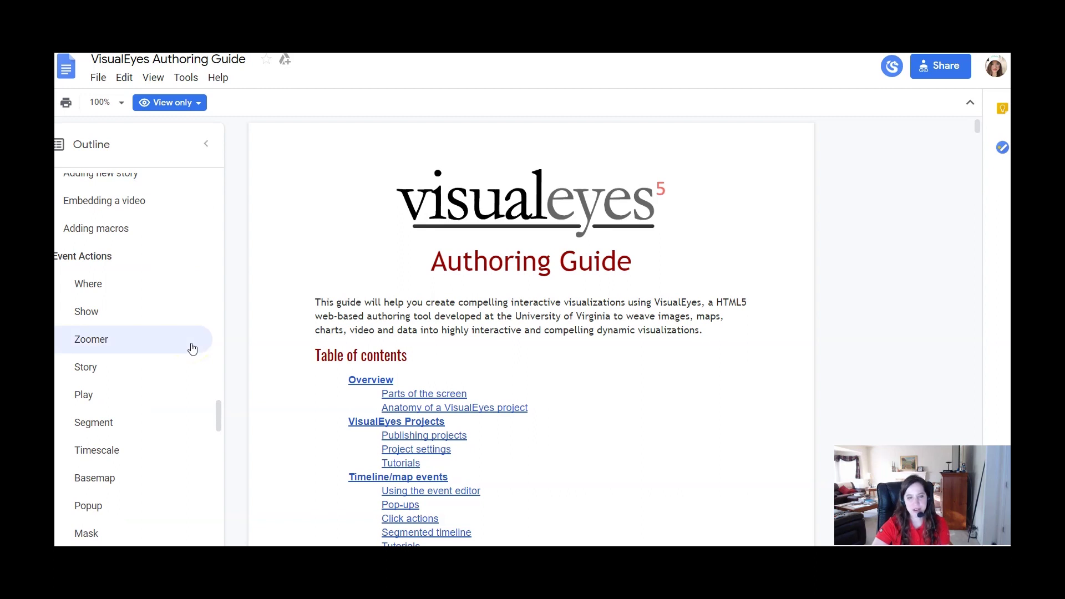
pyautogui.scroll(3, 219, 351)
pyautogui.scroll(3, 219, 352)
pyautogui.scroll(3, 218, 352)
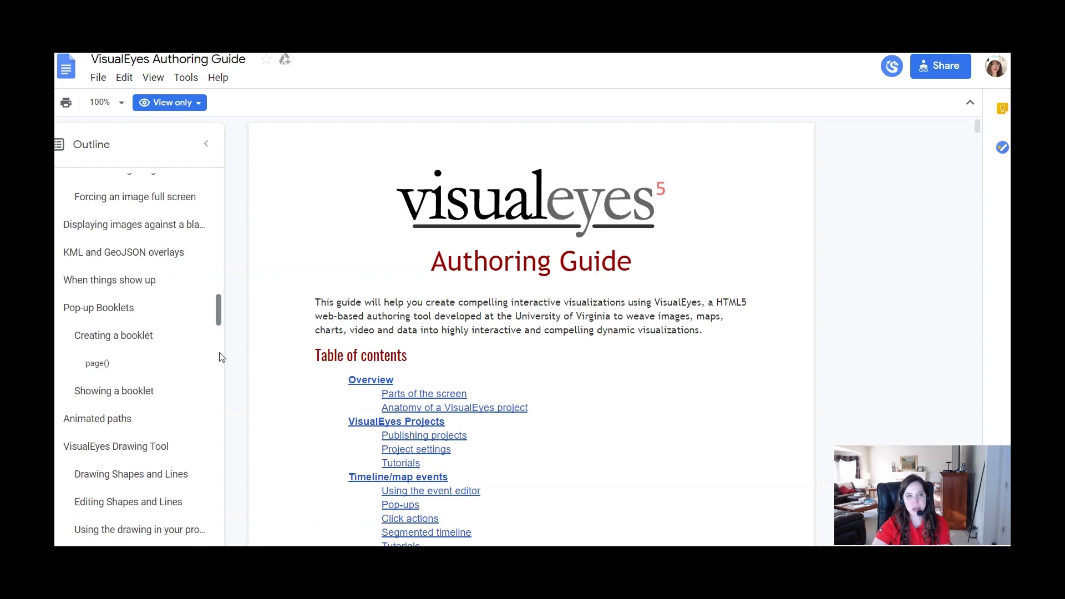
pyautogui.scroll(3, 219, 352)
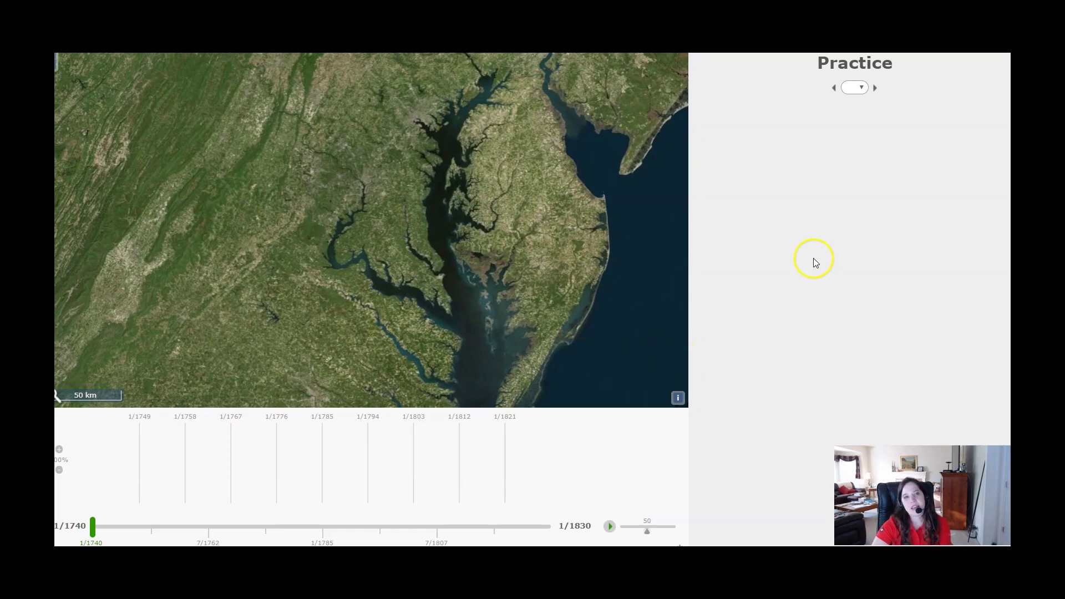
pyautogui.click(805, 353)
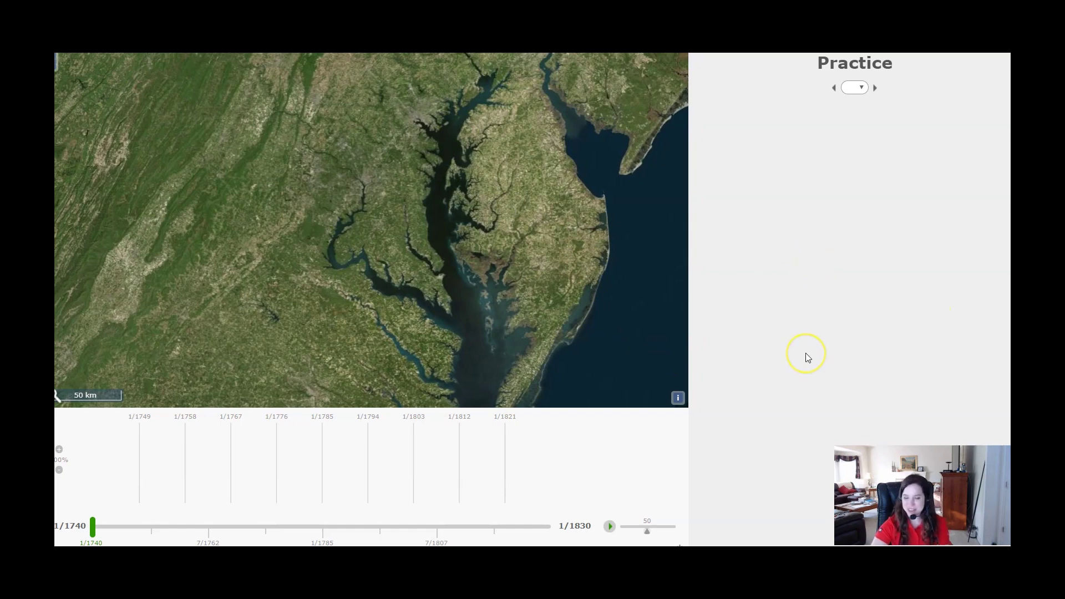